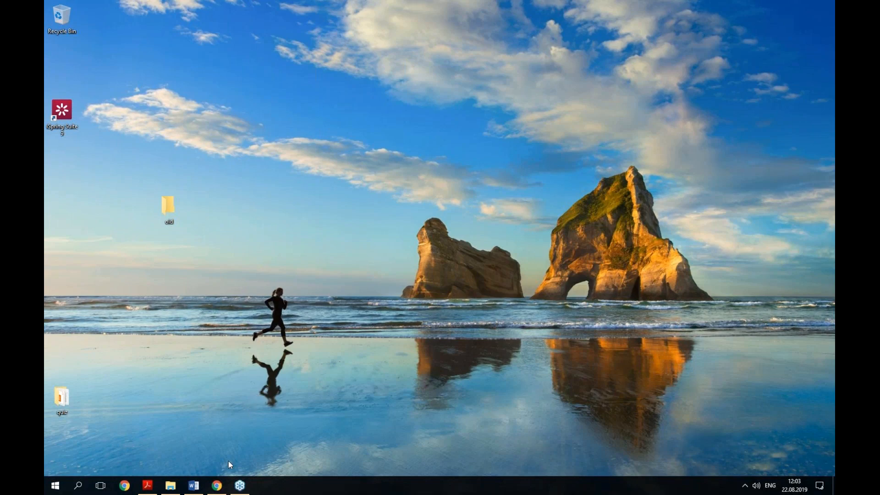
# Switch to Chrome, start the published New Orleans quiz and submit True for the Bourbon Street question.
pyautogui.click(217, 489)
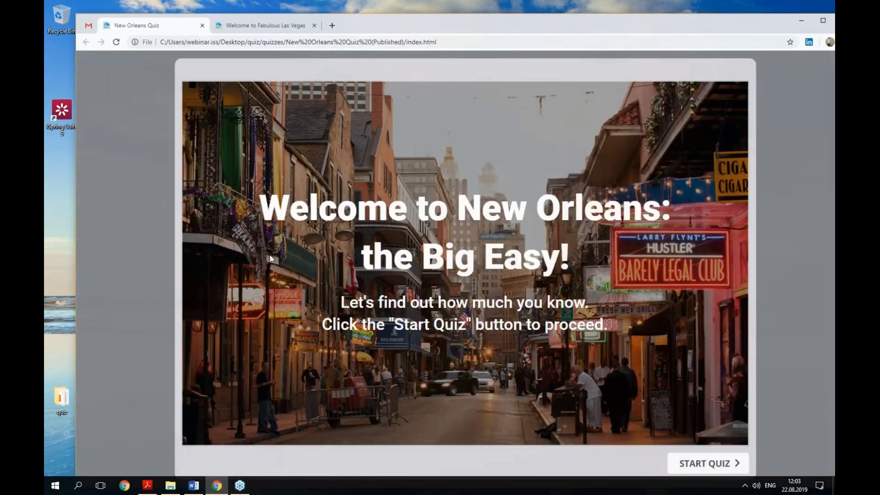
pyautogui.doubleClick(503, 24)
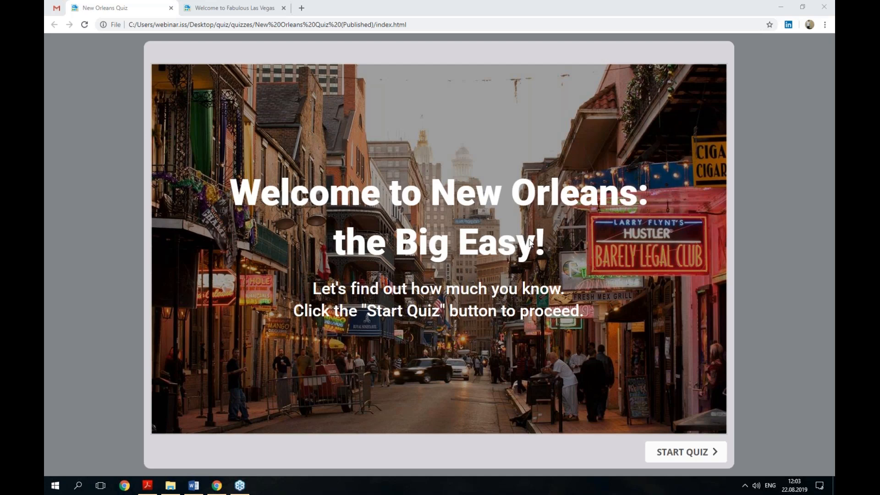
pyautogui.click(676, 454)
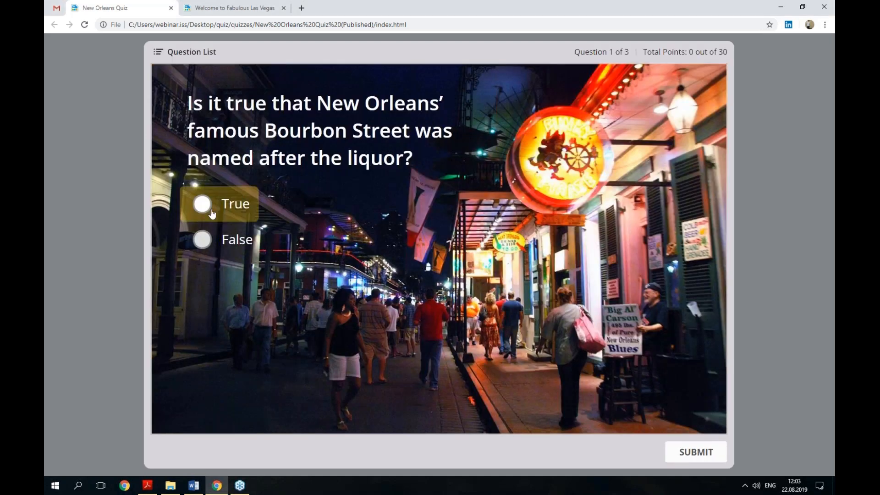
pyautogui.click(214, 210)
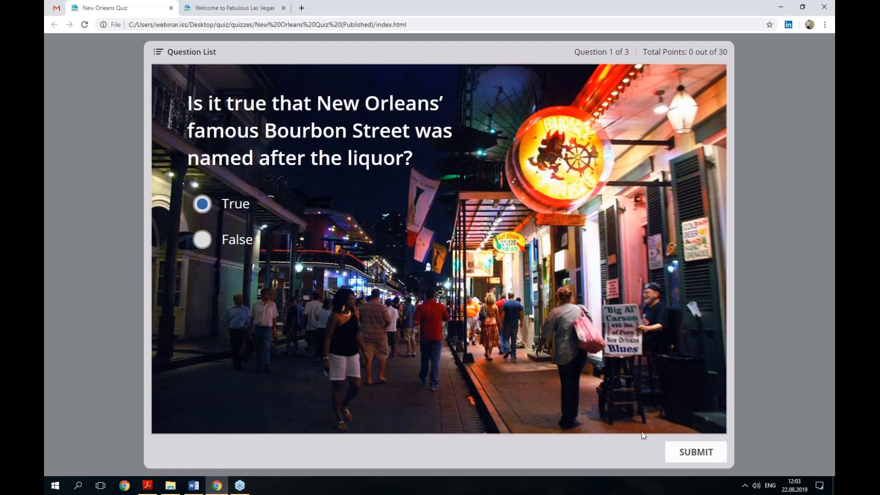
pyautogui.click(688, 462)
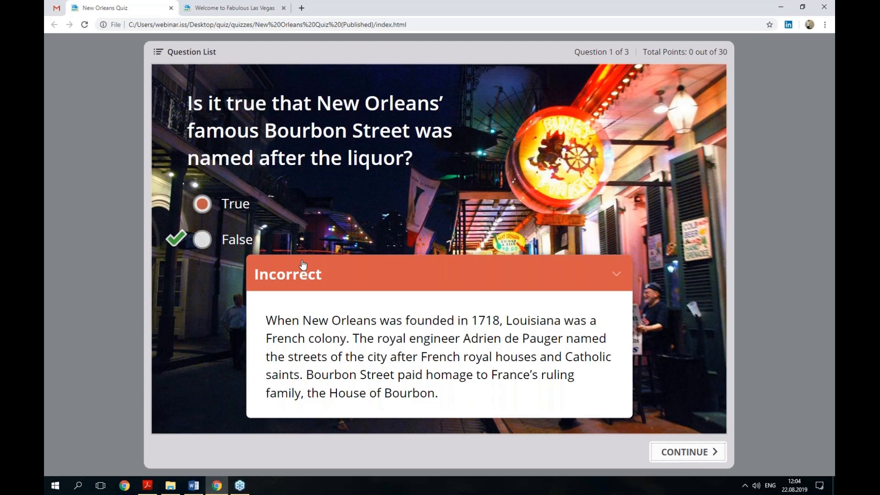
# Start the published Las Vegas quiz and place the hotspot marker on the Stratosphere image for the tallest hotel question.
pyautogui.click(213, 8)
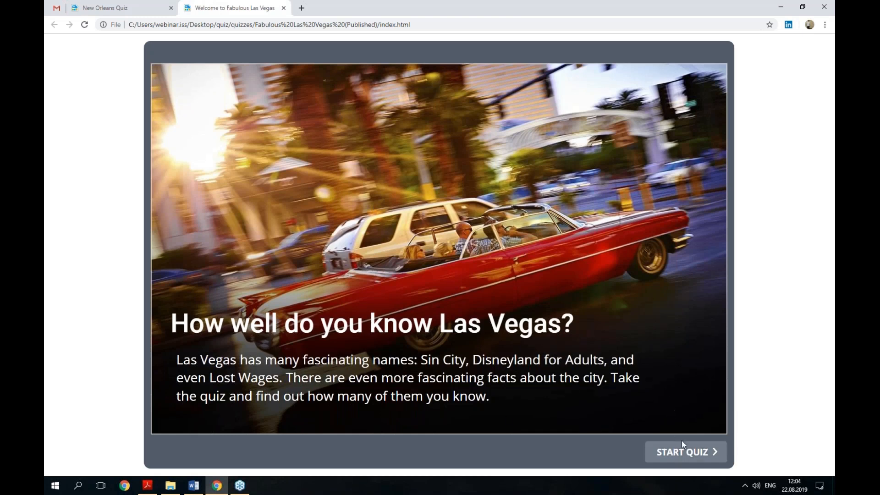
pyautogui.click(669, 451)
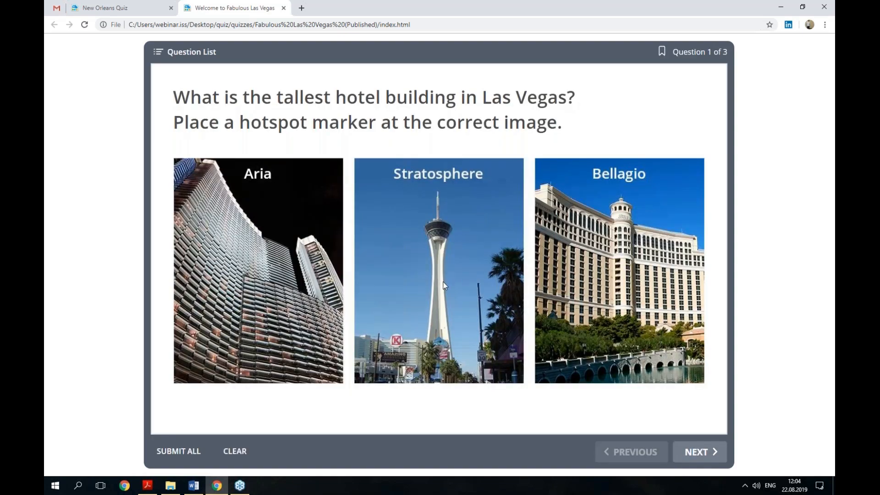
pyautogui.click(409, 295)
pyautogui.click(678, 448)
# Answer "He bought the hotel" to the Howard Hughes question, answer the third question and submit the whole Las Vegas quiz.
pyautogui.click(282, 228)
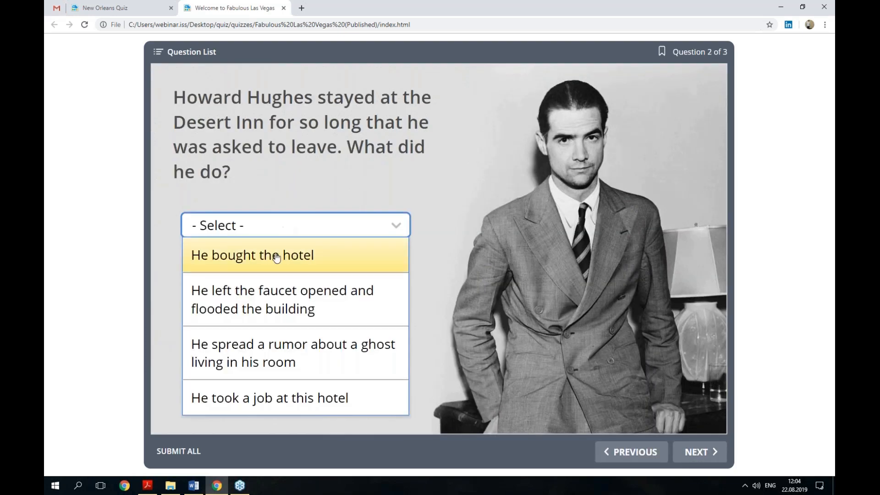
pyautogui.click(372, 257)
pyautogui.click(692, 451)
pyautogui.click(192, 143)
pyautogui.click(181, 451)
pyautogui.click(398, 271)
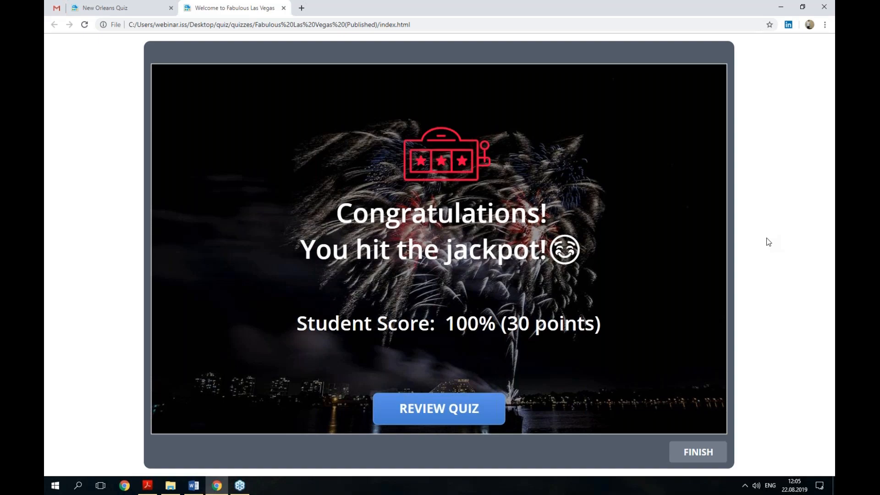
# Leave the browser, launch iSpring Suite 9 from the desktop and create a new graded quiz.
pyautogui.click(784, 8)
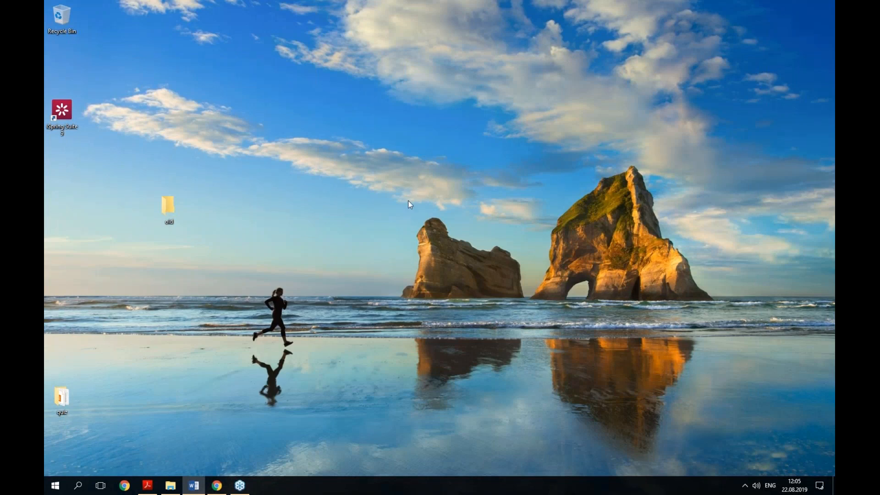
pyautogui.doubleClick(68, 110)
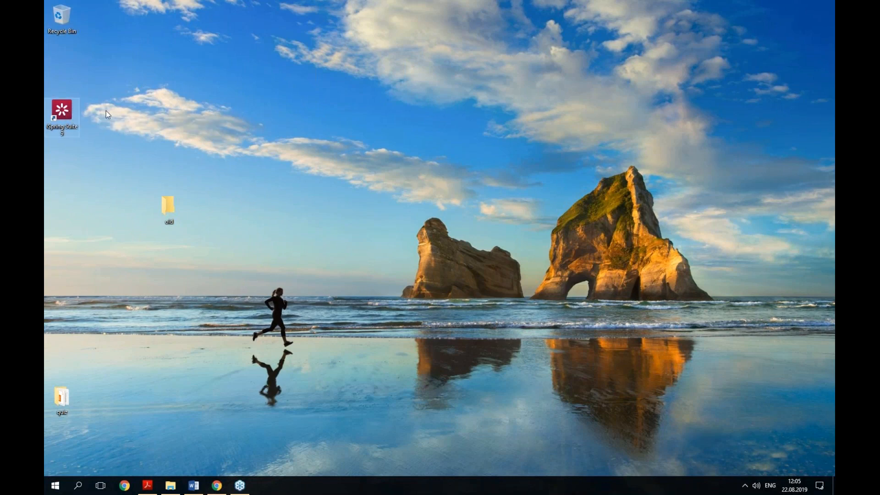
pyautogui.moveTo(404, 119); pyautogui.dragTo(399, 69)
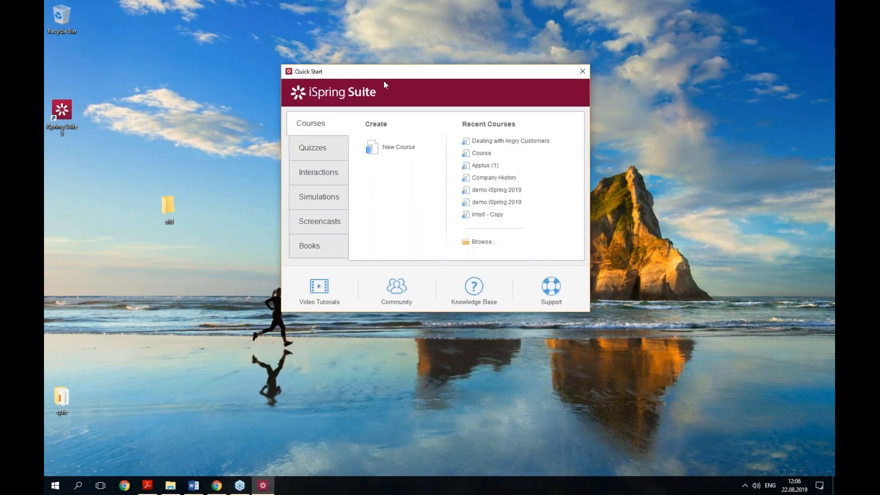
pyautogui.click(323, 151)
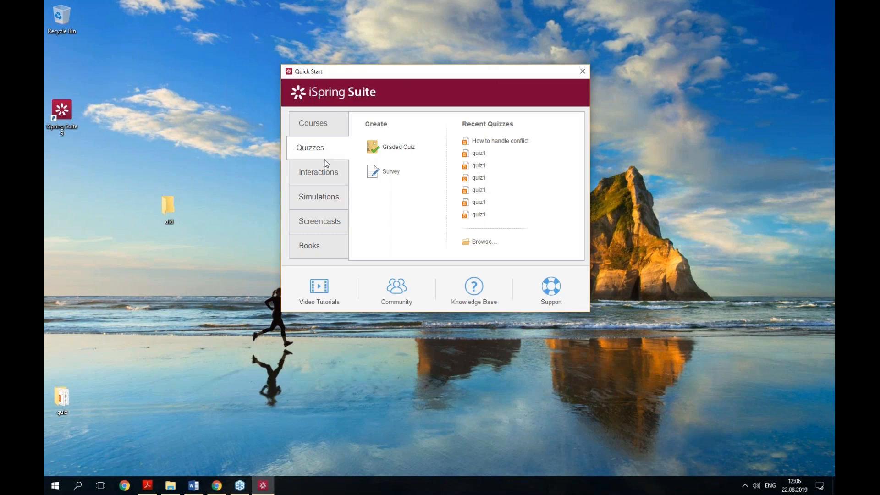
pyautogui.click(398, 147)
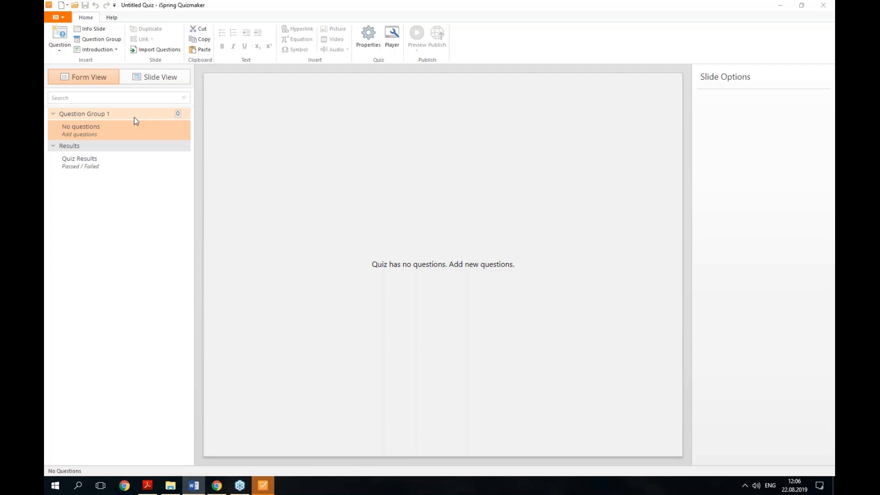
# Add a Multiple Response question to the empty quiz.
pyautogui.click(62, 48)
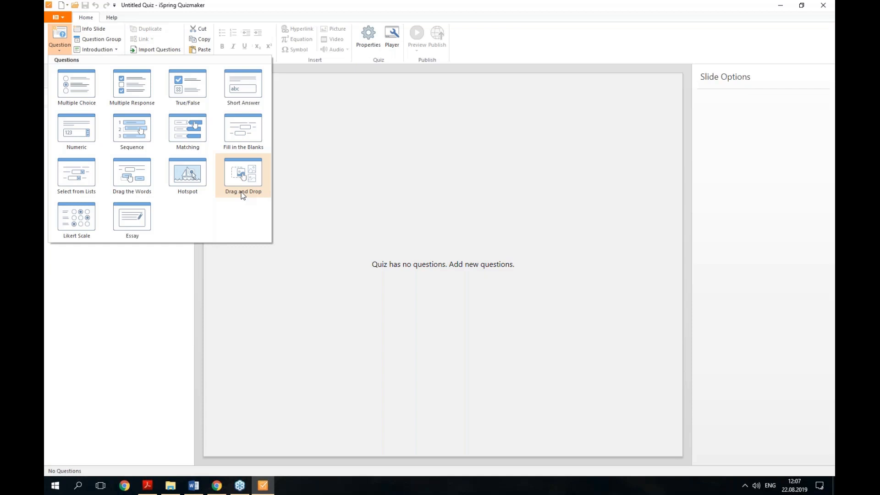
pyautogui.click(143, 83)
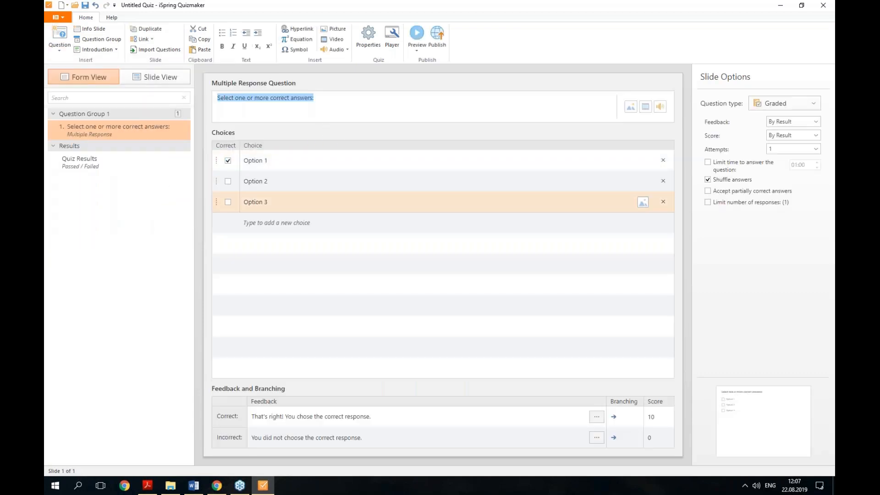
pyautogui.click(366, 248)
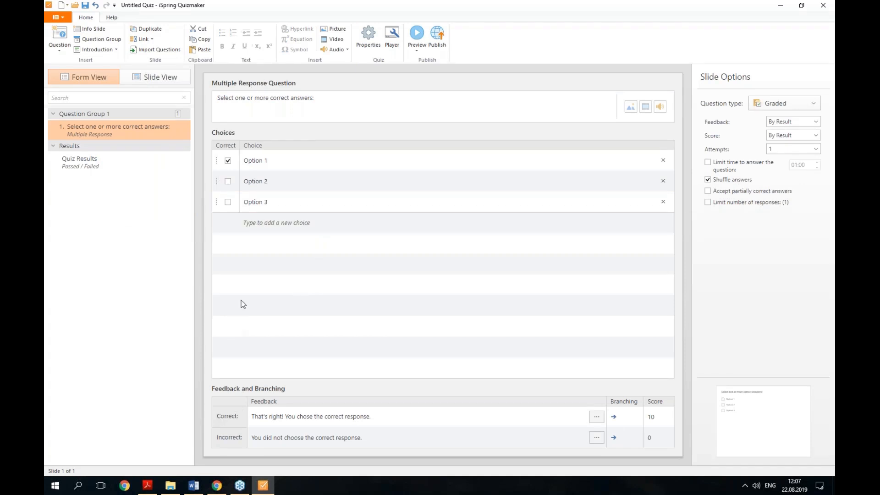
# Copy the active listening question from Questions and answers.pdf in Acrobat Reader and replace the Multiple Response question's placeholder text with it.
pyautogui.click(151, 486)
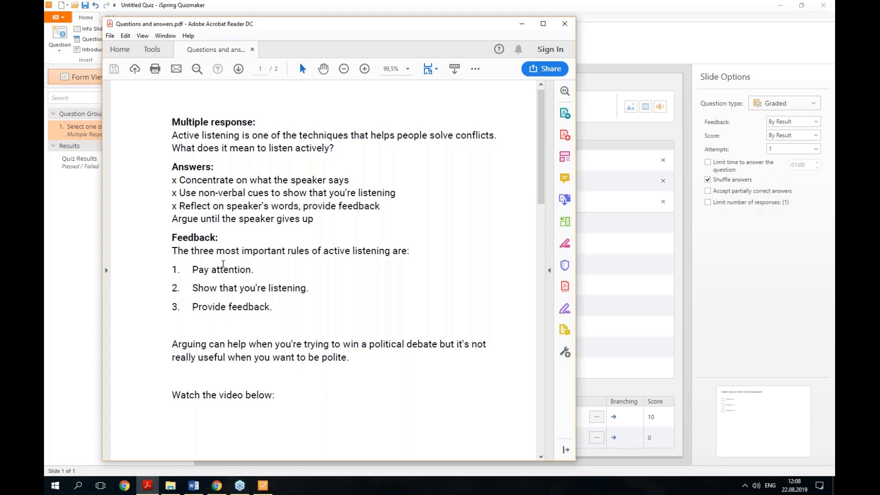
pyautogui.moveTo(344, 28); pyautogui.dragTo(501, 163)
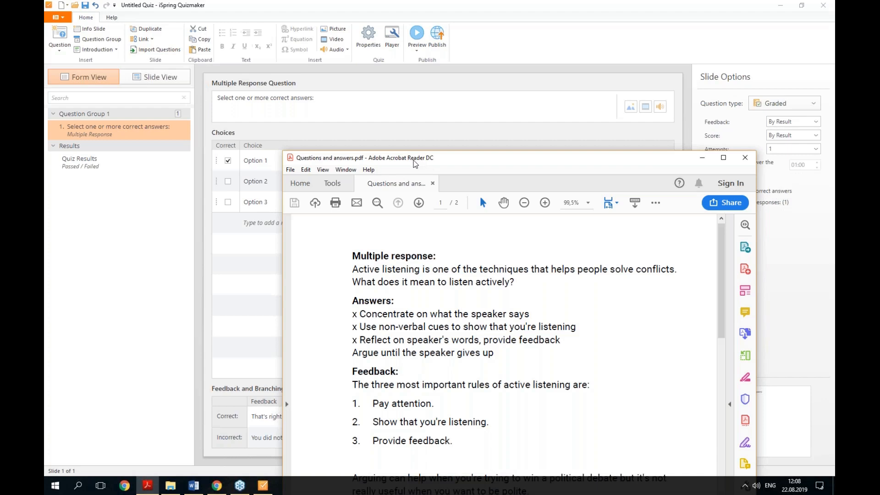
pyautogui.moveTo(412, 159); pyautogui.dragTo(494, 155)
pyautogui.moveTo(610, 264); pyautogui.dragTo(453, 266)
pyautogui.click(453, 266)
pyautogui.moveTo(596, 277); pyautogui.dragTo(445, 275)
pyautogui.hotkey('ctrl', 'c')
pyautogui.click(616, 276)
pyautogui.moveTo(315, 100); pyautogui.dragTo(208, 98)
pyautogui.hotkey('ctrl', 'v')
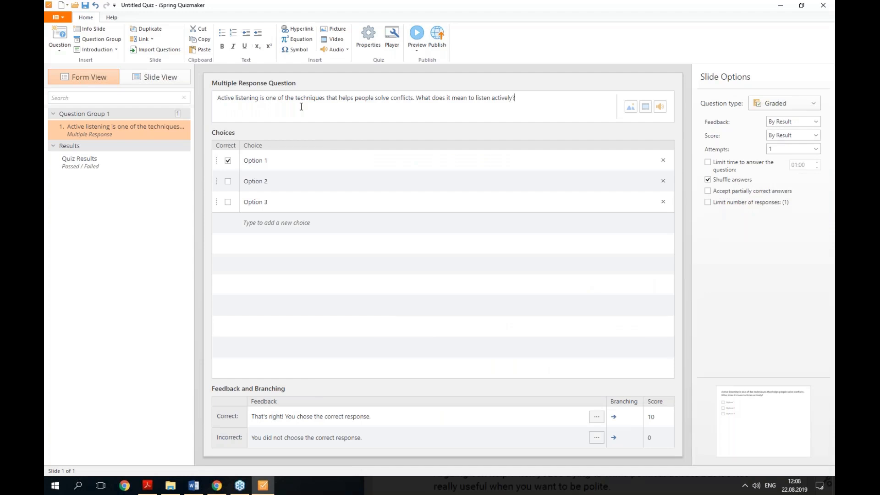
# Replace the first choice with "Concentrate on what the speaker says" copied from the PDF.
pyautogui.click(148, 485)
pyautogui.moveTo(625, 147); pyautogui.dragTo(630, 110)
pyautogui.moveTo(615, 270)
pyautogui.mouseDown()
pyautogui.moveTo(438, 258)
pyautogui.moveTo(444, 270)
pyautogui.moveTo(618, 270)
pyautogui.mouseUp()
pyautogui.hotkey('ctrl', 'c')
pyautogui.click(275, 160)
pyautogui.moveTo(268, 160); pyautogui.dragTo(243, 160)
pyautogui.hotkey('ctrl', 'v')
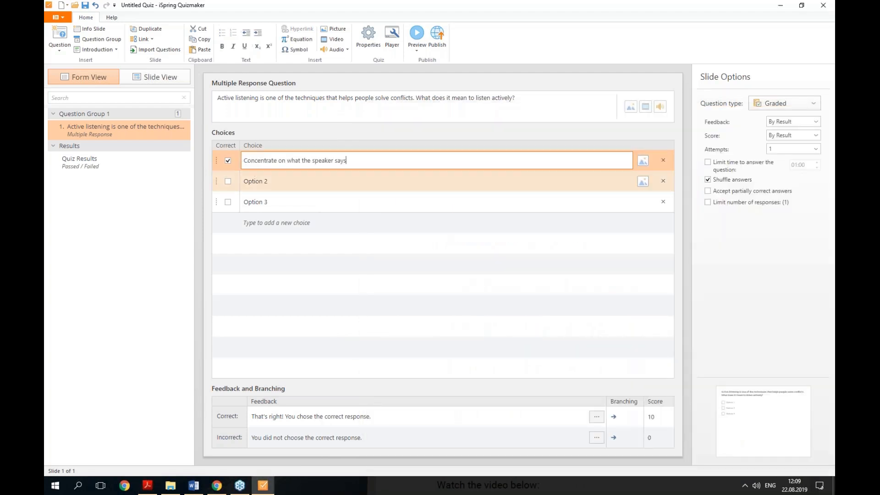
# Replace the second choice with "Use non-verbal cues to show that you're listening" copied from the PDF.
pyautogui.click(147, 485)
pyautogui.moveTo(444, 282); pyautogui.dragTo(643, 285)
pyautogui.hotkey('ctrl', 'c')
pyautogui.click(273, 181)
pyautogui.moveTo(280, 182); pyautogui.dragTo(243, 181)
pyautogui.hotkey('ctrl', 'v')
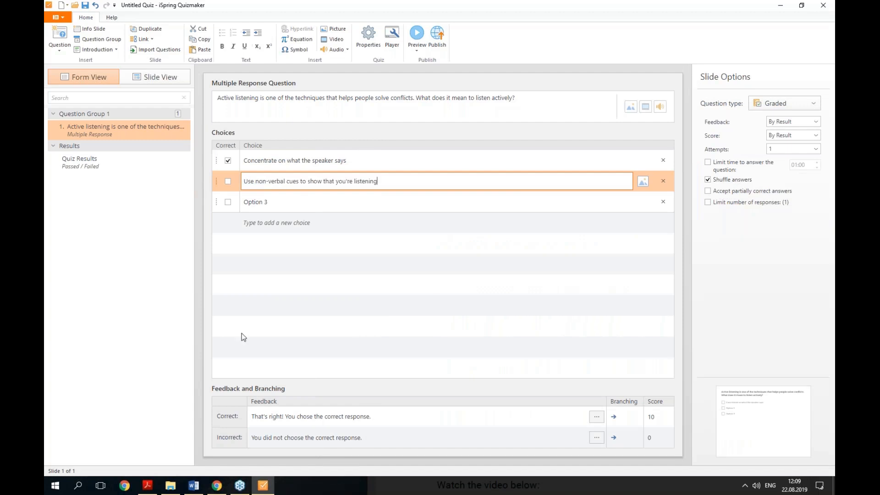
# Replace the third choice with "Reflect on speaker's words, provide feedback" copied from the PDF.
pyautogui.click(147, 486)
pyautogui.click(645, 297)
pyautogui.moveTo(644, 297); pyautogui.dragTo(445, 297)
pyautogui.hotkey('ctrl', 'c')
pyautogui.click(232, 202)
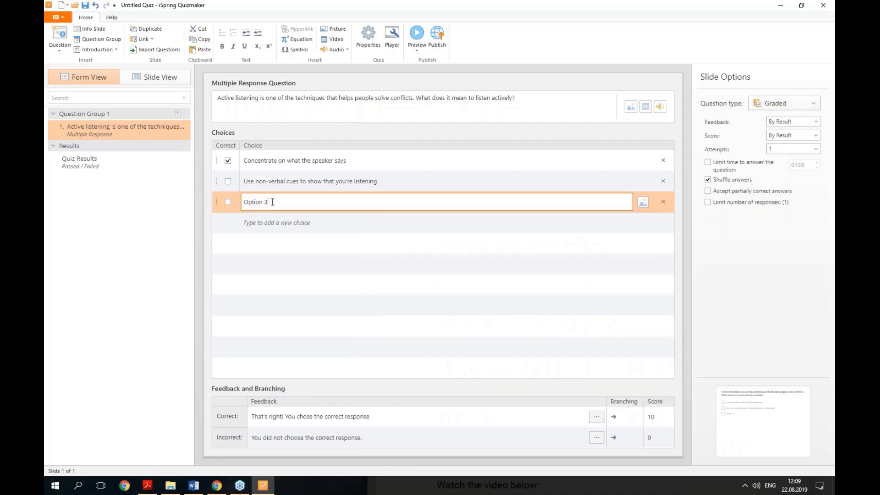
pyautogui.hotkey('ctrl', 'v')
pyautogui.press('Return')
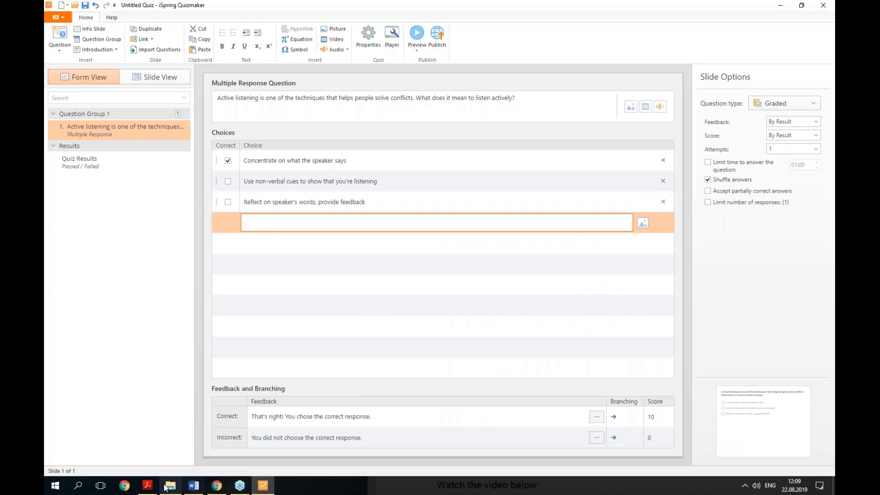
# Add "Argue until the speaker gives up" from the PDF as the fourth choice and mark the second and third choices as correct too.
pyautogui.click(148, 485)
pyautogui.moveTo(568, 297); pyautogui.dragTo(477, 310)
pyautogui.click(559, 310)
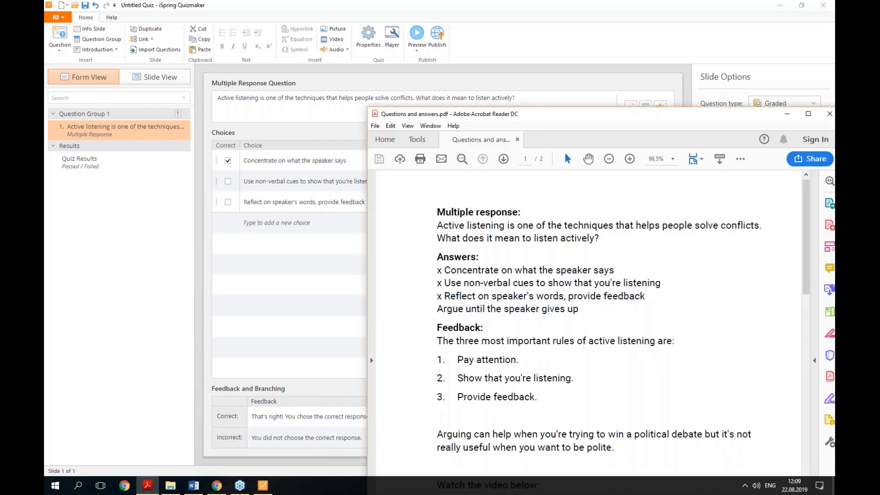
pyautogui.moveTo(578, 310); pyautogui.dragTo(437, 311)
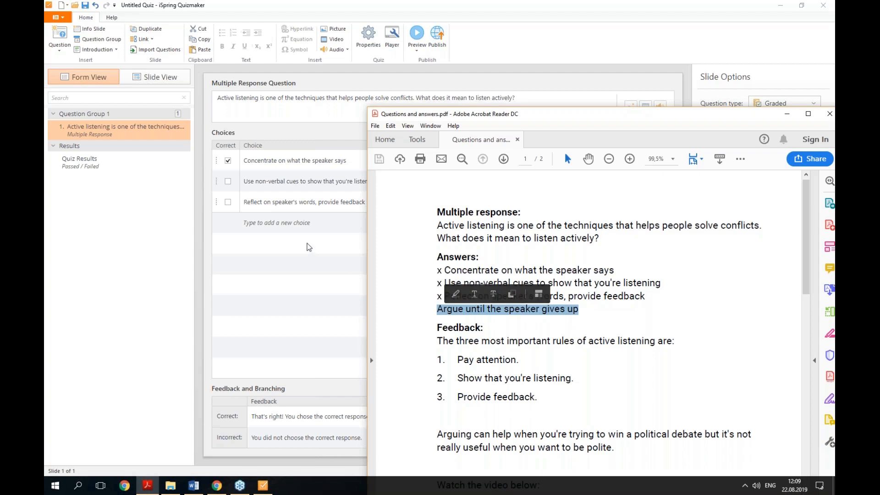
pyautogui.hotkey('ctrl', 'c')
pyautogui.click(287, 222)
pyautogui.hotkey('ctrl', 'v')
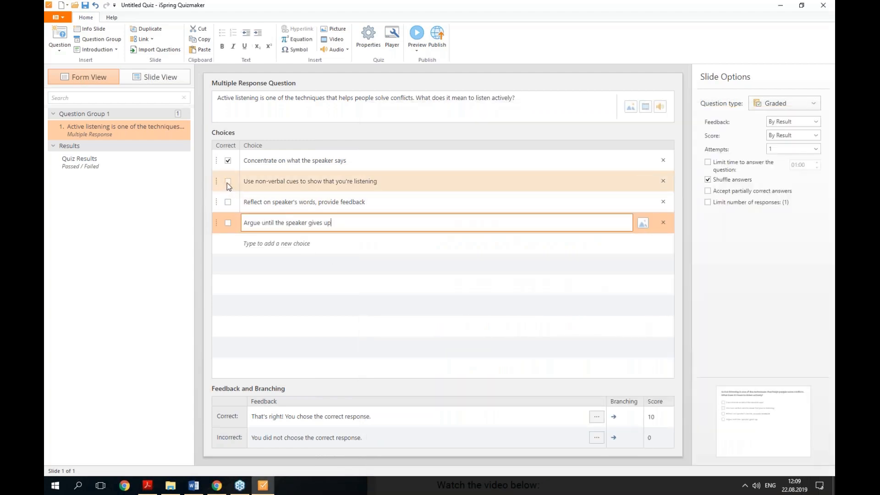
pyautogui.click(228, 182)
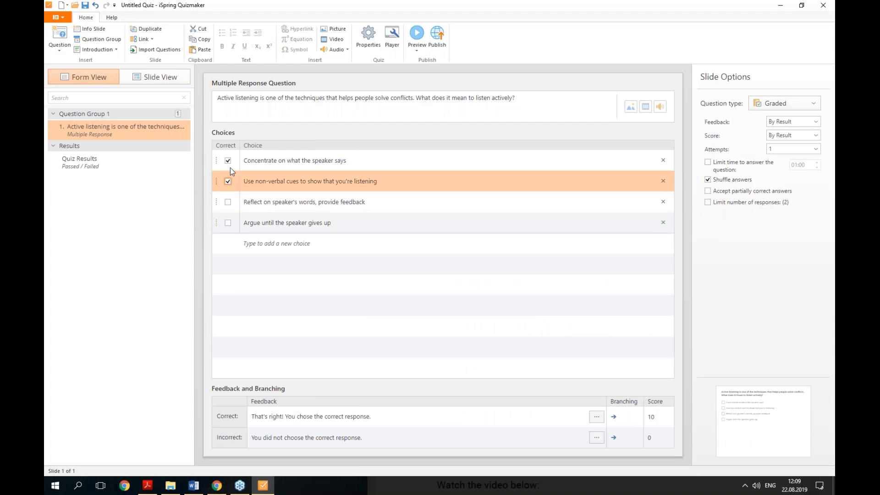
pyautogui.click(228, 202)
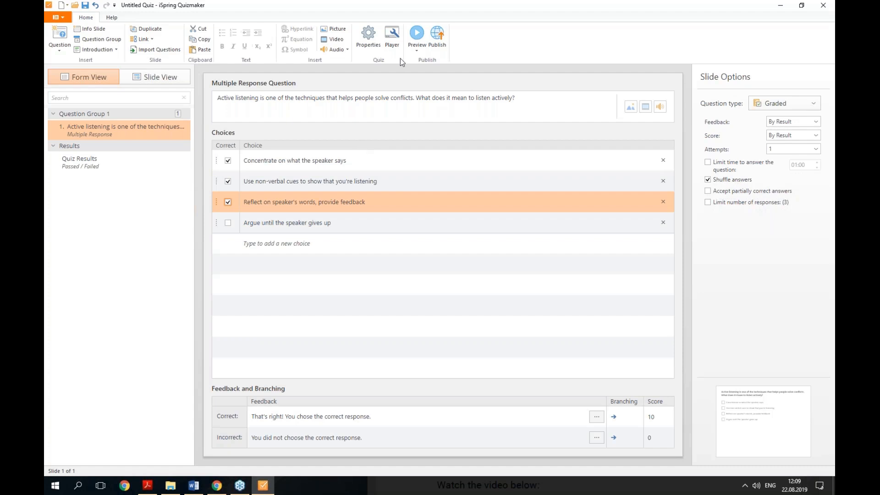
# Preview the quiz, submit the argue, concentrate and non-verbal cues choices as a test answer, and close the preview.
pyautogui.click(417, 37)
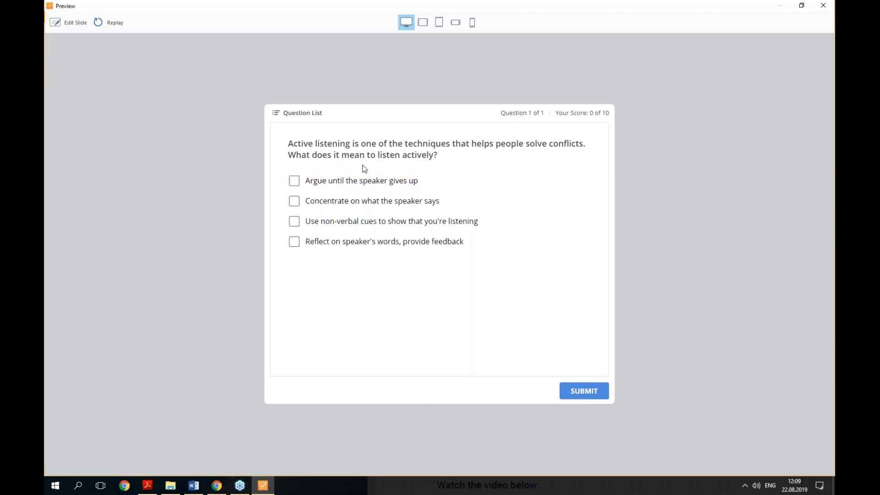
pyautogui.click(360, 181)
pyautogui.click(358, 201)
pyautogui.click(347, 221)
pyautogui.click(585, 395)
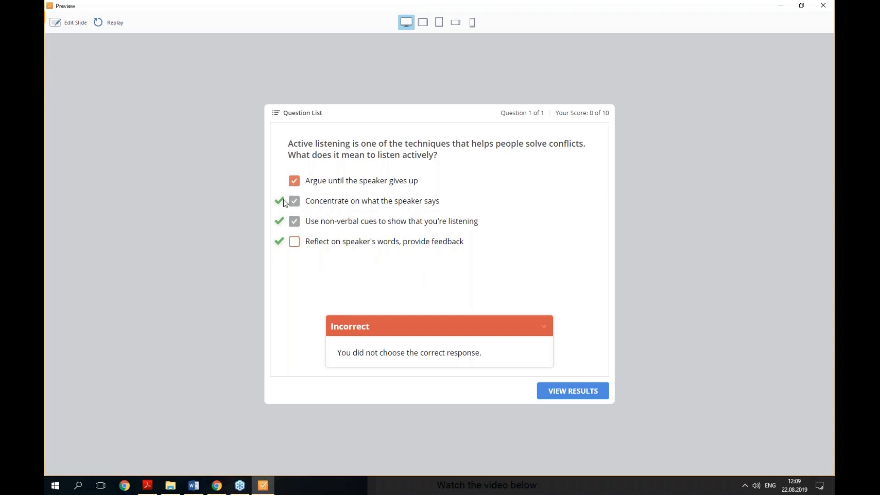
pyautogui.click(823, 6)
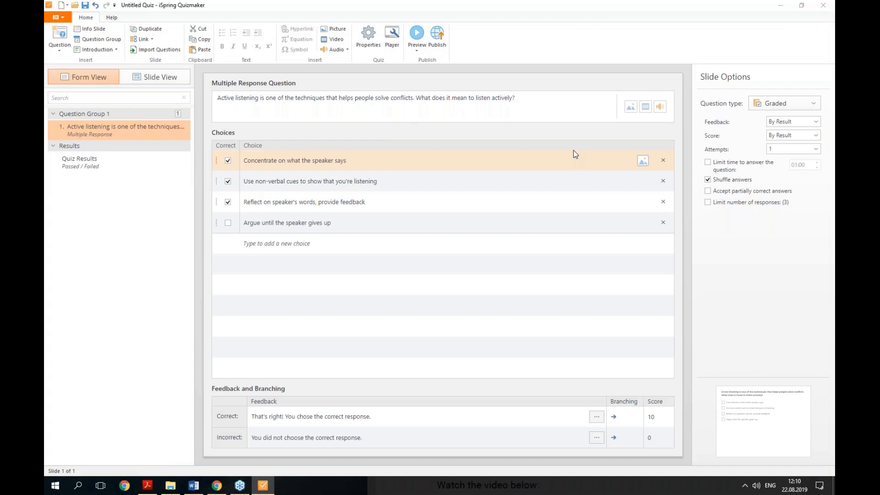
# Insert the photo of three people talking at a table from the quiz folder into the active listening question.
pyautogui.click(631, 107)
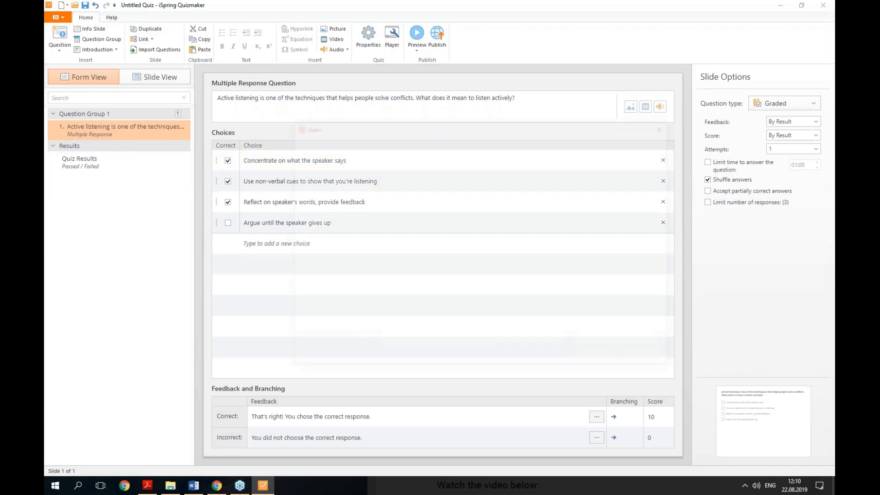
pyautogui.moveTo(527, 129); pyautogui.dragTo(490, 130)
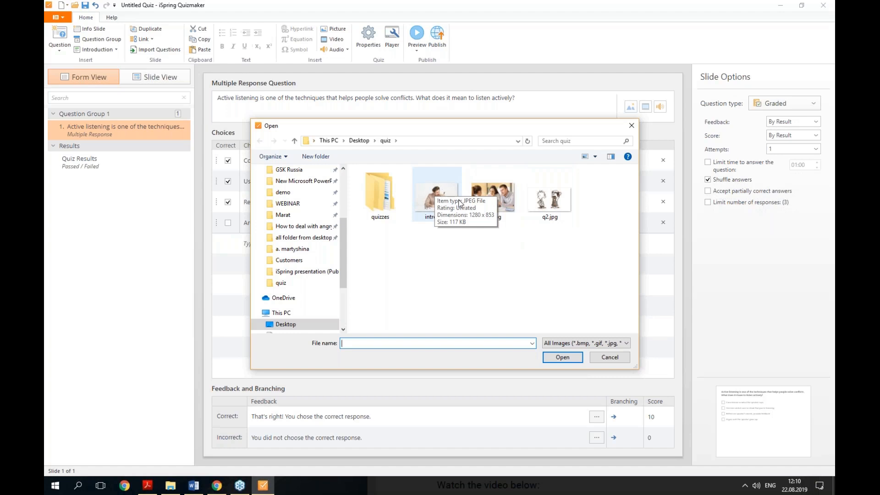
pyautogui.doubleClick(503, 193)
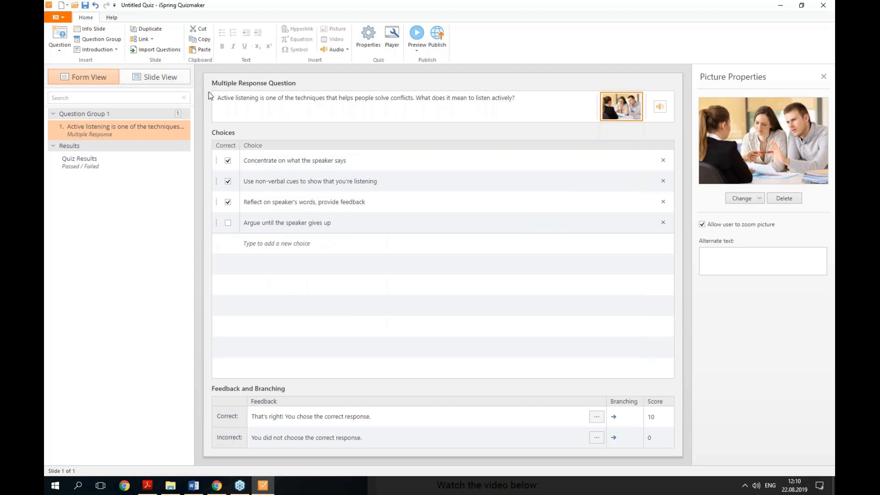
# In slide view, paste the three active listening rules, the arguing note and the "Watch the video below:" line from the PDF as the correct feedback.
pyautogui.click(152, 81)
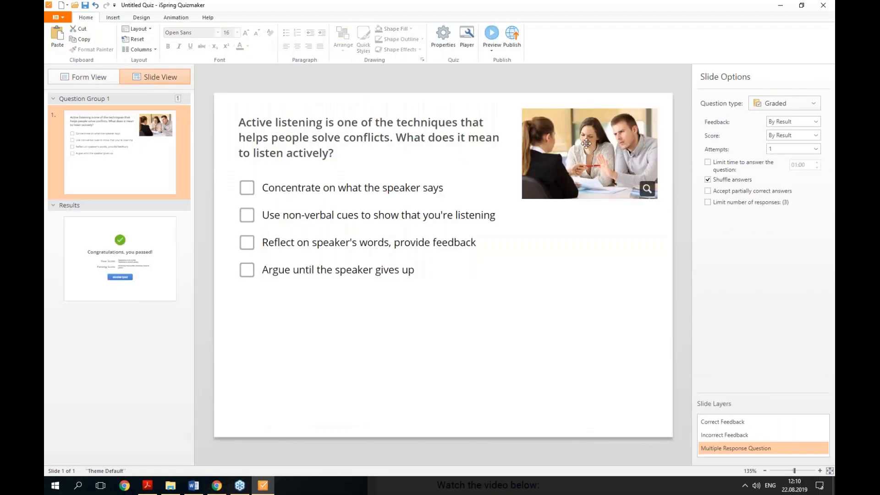
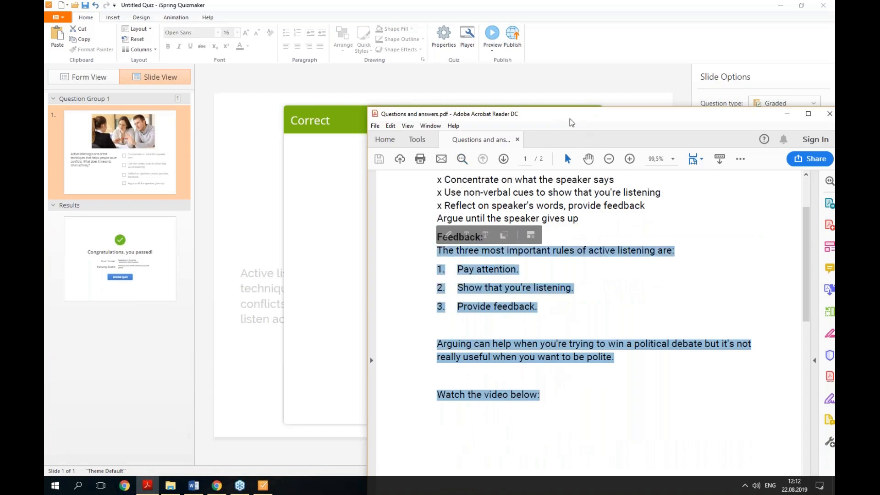
pyautogui.moveTo(570, 119); pyautogui.dragTo(269, 101)
pyautogui.click(491, 97)
pyautogui.click(348, 158)
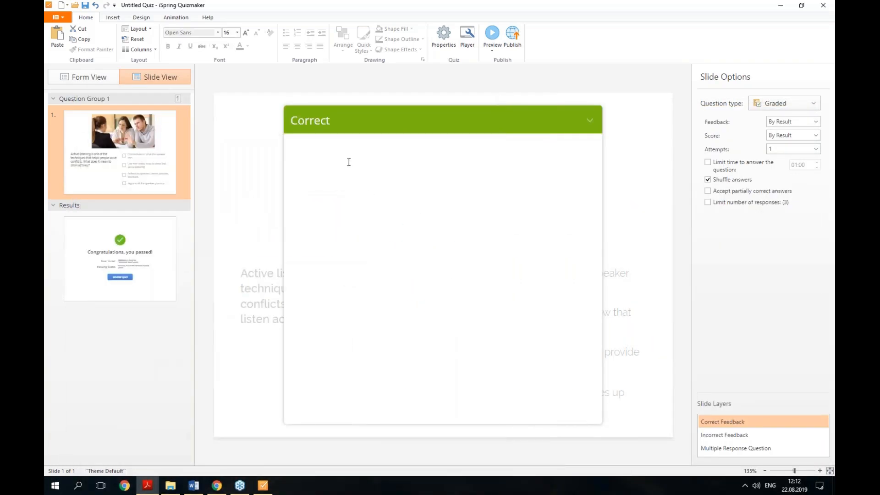
pyautogui.write("The three most important rules of active listening are: 1. Pay attention. 2. Show that you're listening. 3. Provide feedback. Arguing can help when you're trying to win a political debate but it's not really useful when you want to be polite. Watch the video below:")
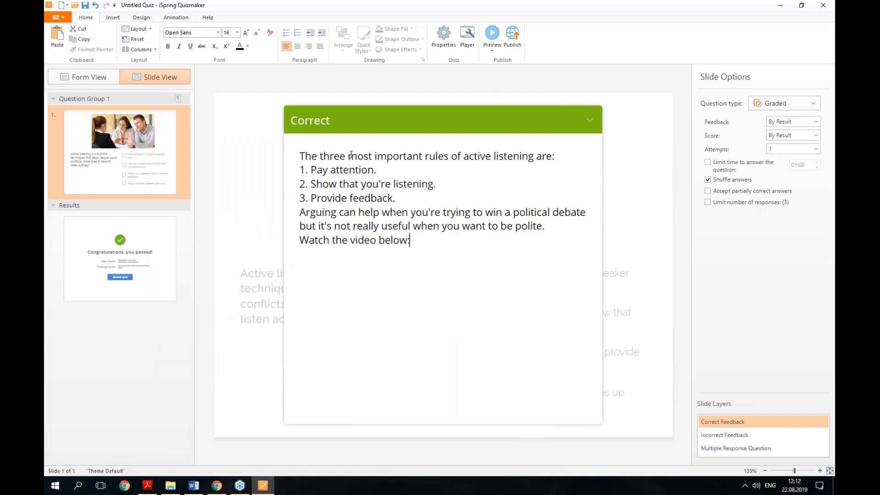
pyautogui.click(300, 170)
pyautogui.press('Return')
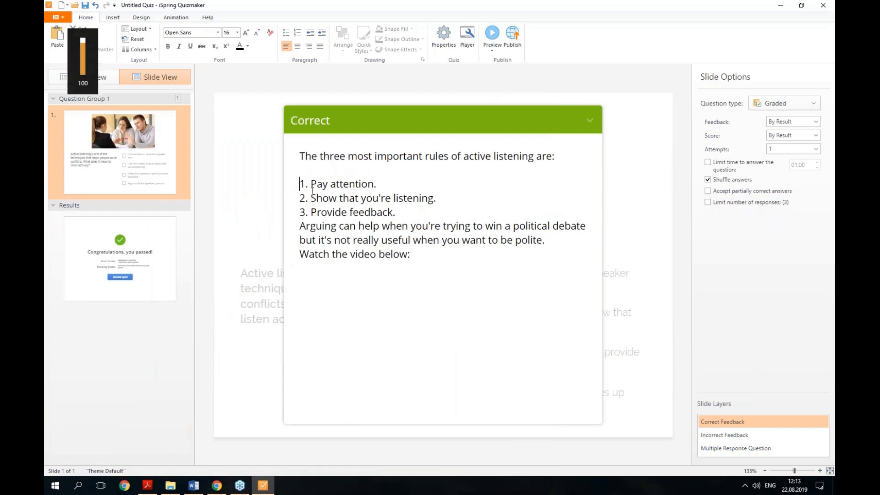
pyautogui.click(302, 183)
pyautogui.press('BackSpace')
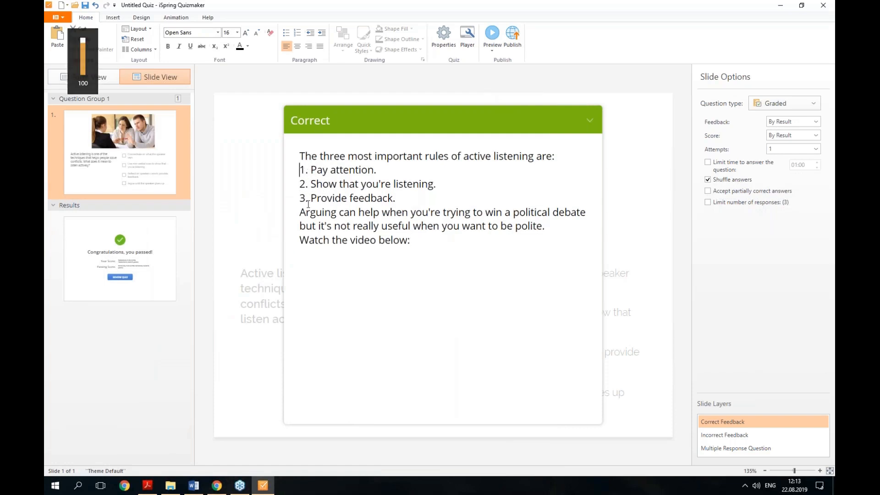
# Insert blank lines before the arguing paragraph and before "Watch the video below:", and add an empty line at the end of the correct feedback.
pyautogui.click(301, 212)
pyautogui.press('Return')
pyautogui.click(300, 253)
pyautogui.press('Return')
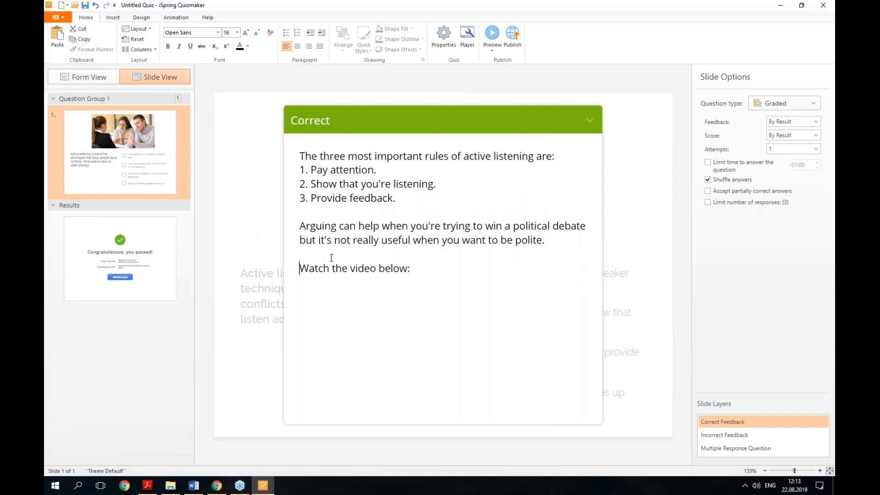
pyautogui.click(463, 270)
pyautogui.press('Return')
pyautogui.moveTo(415, 269); pyautogui.dragTo(306, 270)
pyautogui.tripleClick(304, 270)
pyautogui.click(304, 282)
# Insert the video "Everybody loves Raymond - active listening.mp4" from the quiz folder beneath the text of the correct feedback.
pyautogui.click(116, 19)
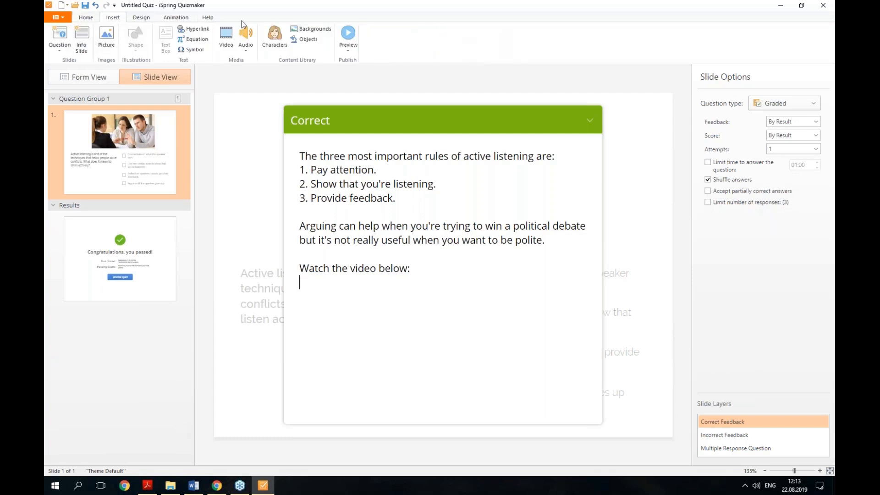
pyautogui.click(226, 37)
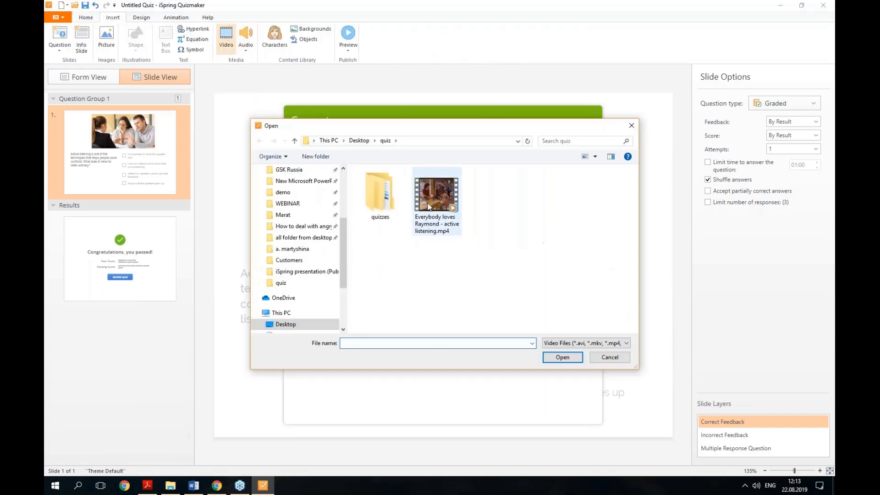
pyautogui.moveTo(477, 126); pyautogui.dragTo(367, 188)
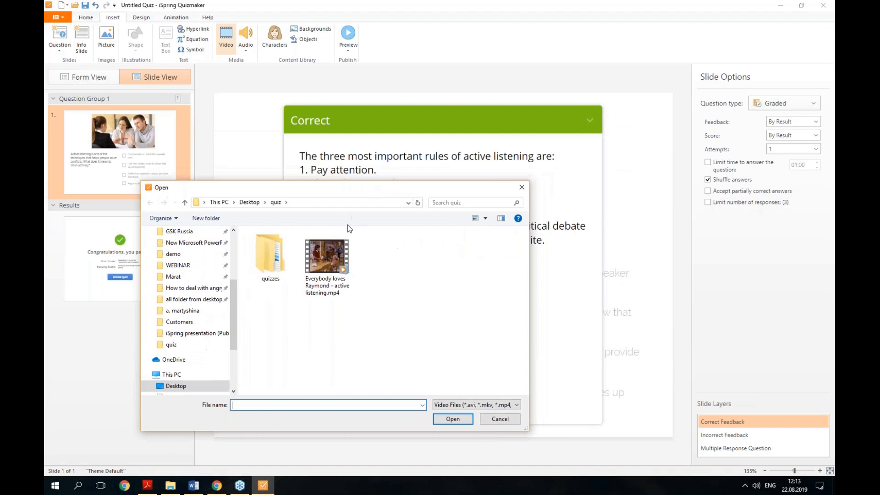
pyautogui.doubleClick(328, 261)
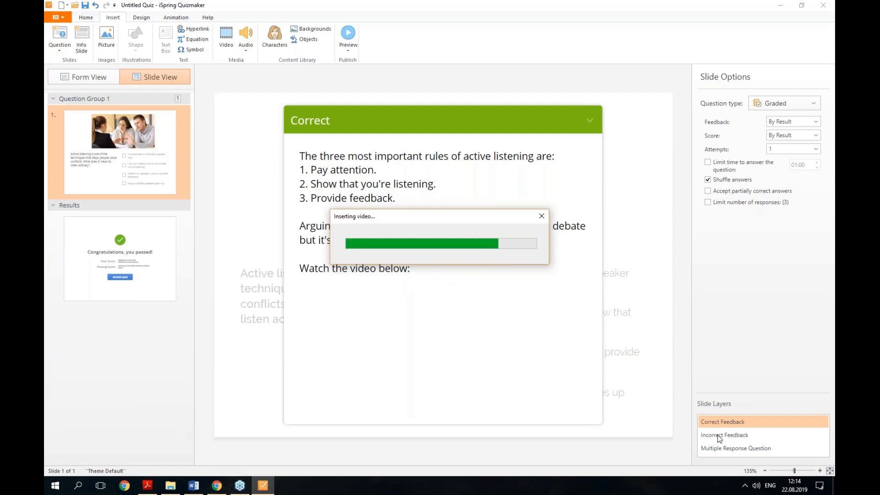
pyautogui.moveTo(377, 219); pyautogui.dragTo(374, 328)
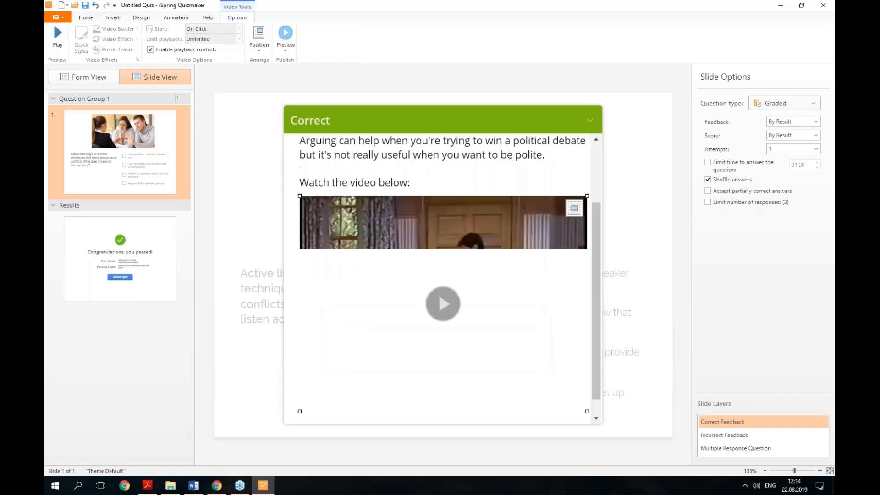
pyautogui.scroll(3, 434, 239)
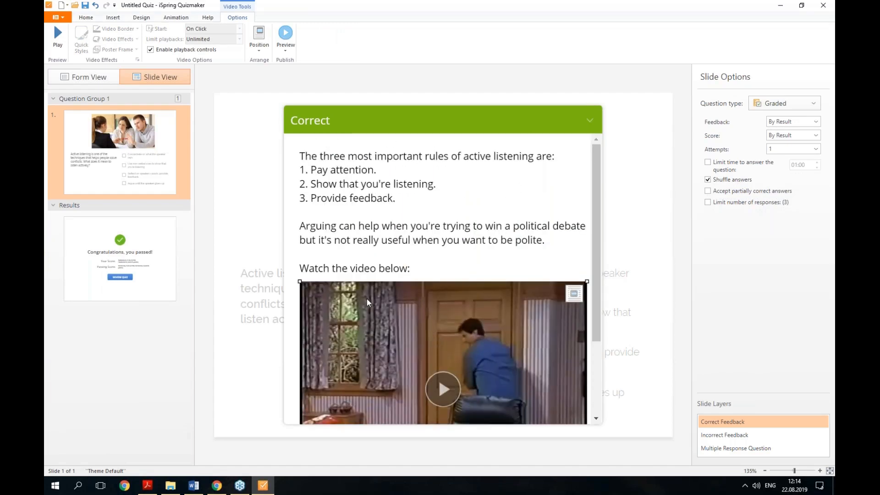
# Replace the incorrect feedback's default text with a copy of the entire correct feedback, including its video.
pyautogui.click(739, 435)
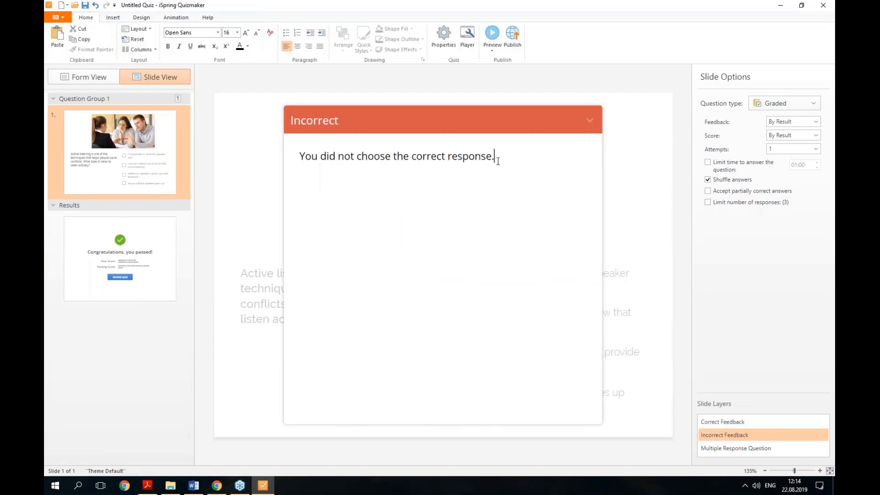
pyautogui.click(710, 421)
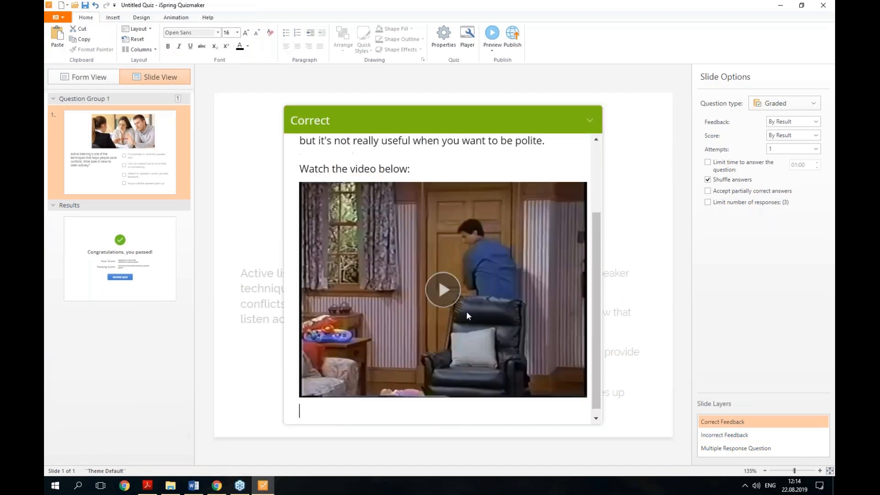
pyautogui.hotkey('ctrl', 'a')
pyautogui.hotkey('ctrl', 'c')
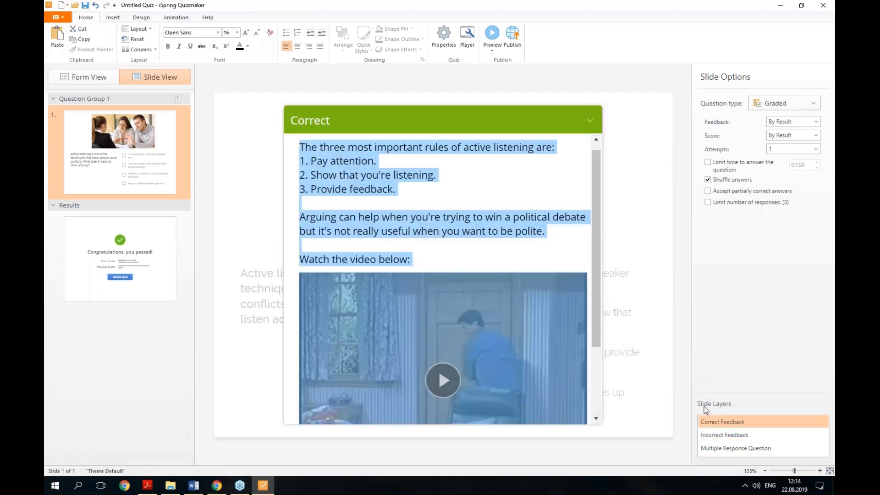
pyautogui.click(719, 436)
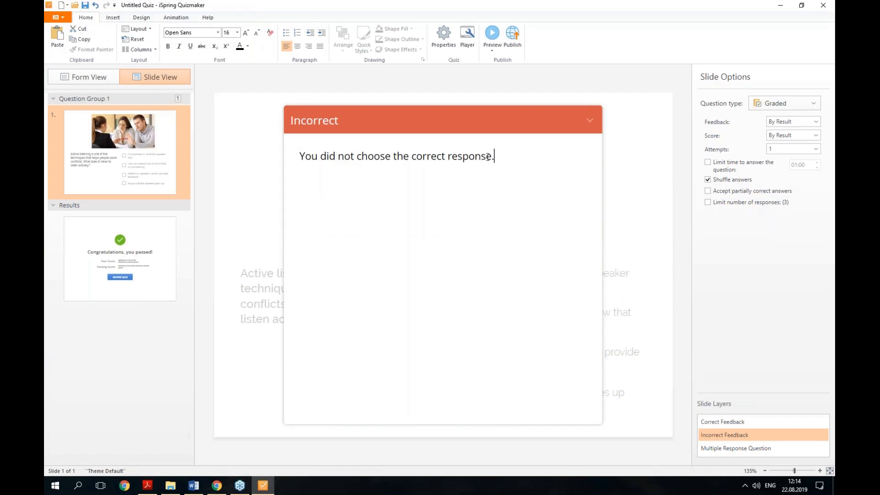
pyautogui.moveTo(487, 157); pyautogui.dragTo(297, 150)
pyautogui.press('BackSpace')
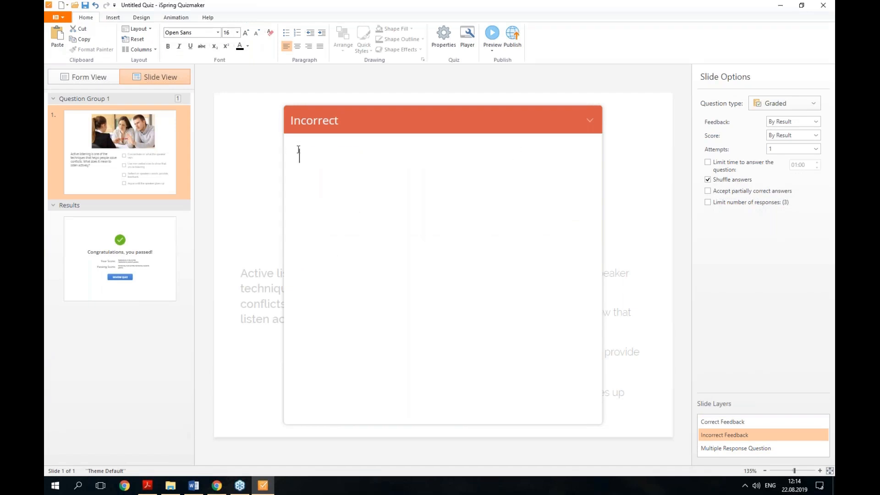
pyautogui.hotkey('ctrl', 'v')
pyautogui.scroll(3, 350, 214)
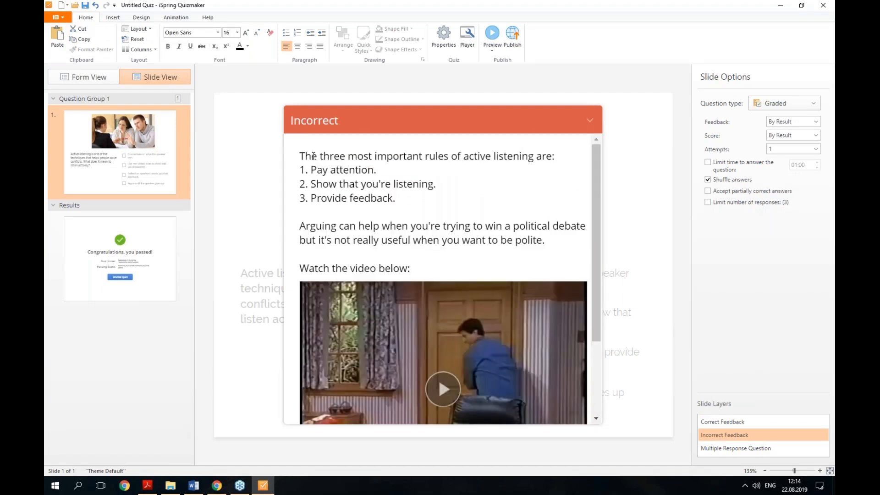
# Preview the quiz and submit the concentrate, non-verbal cues and reflect choices as the answer.
pyautogui.click(502, 37)
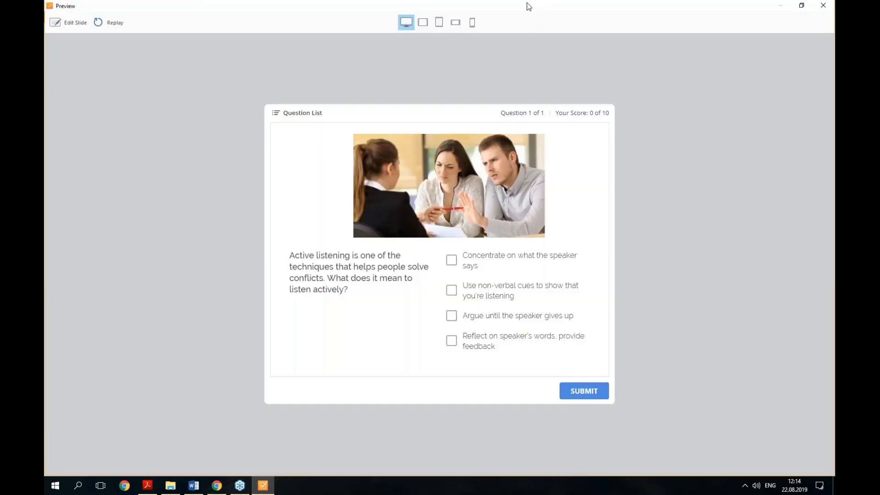
pyautogui.click(474, 266)
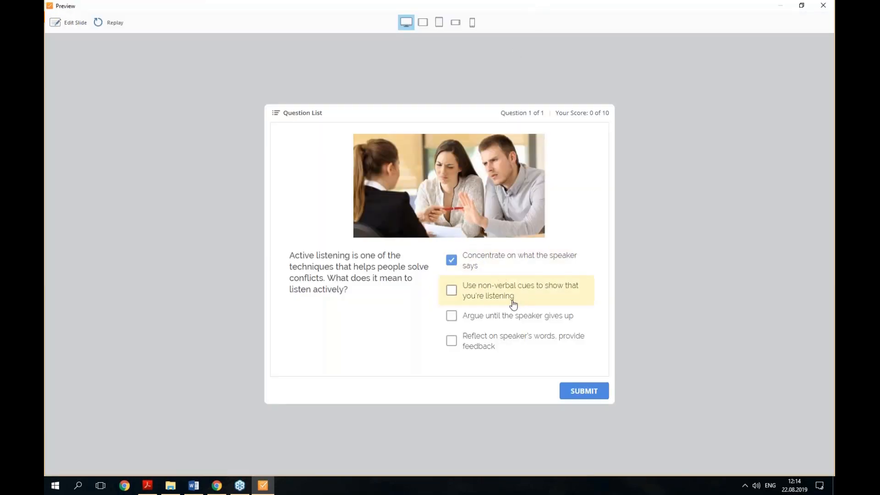
pyautogui.click(504, 300)
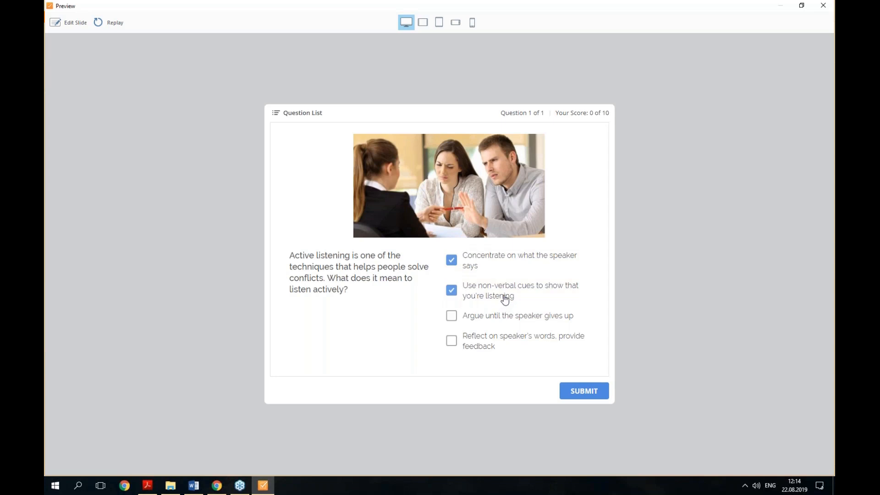
pyautogui.click(502, 315)
pyautogui.click(499, 316)
pyautogui.click(487, 339)
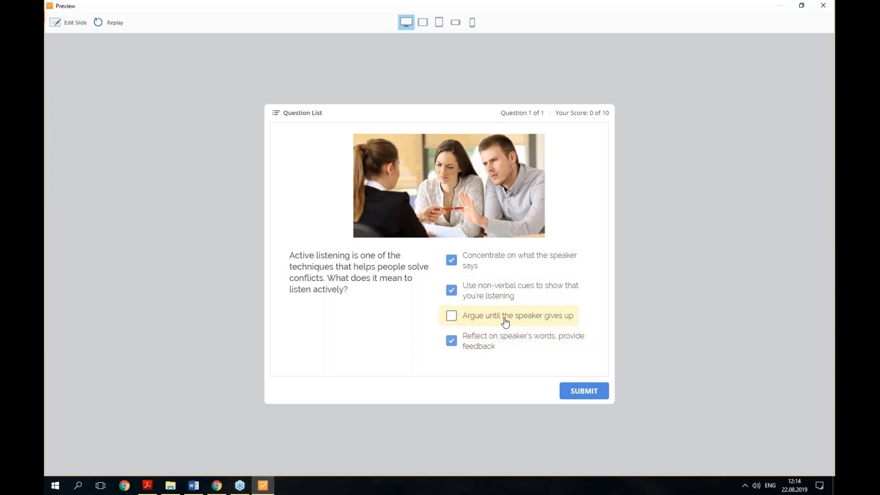
pyautogui.click(584, 391)
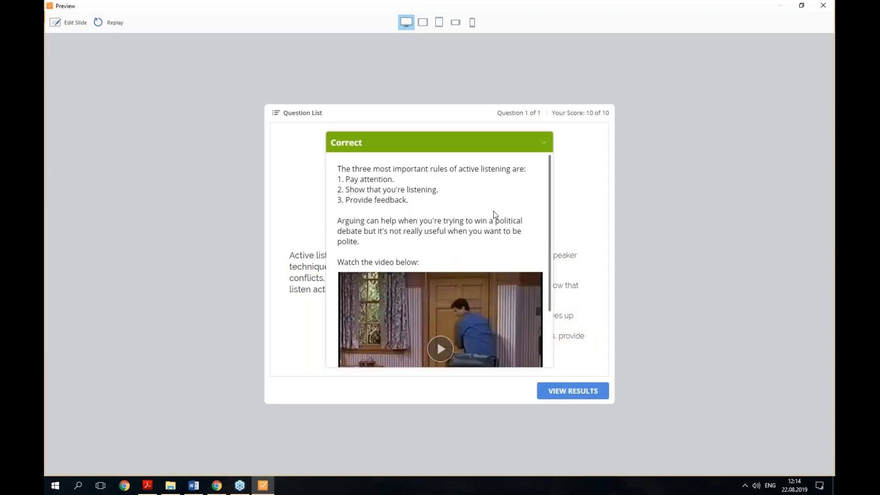
# Read through the correct feedback in the preview, play its video, pause it, skip to 01:15 and try the full-screen view.
pyautogui.scroll(-2, 438, 232)
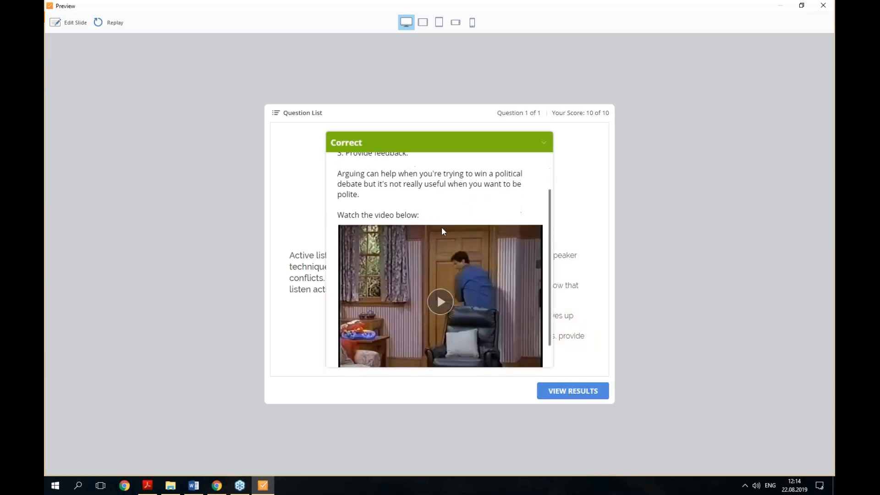
pyautogui.scroll(2, 457, 213)
pyautogui.scroll(-3, 444, 273)
pyautogui.click(441, 289)
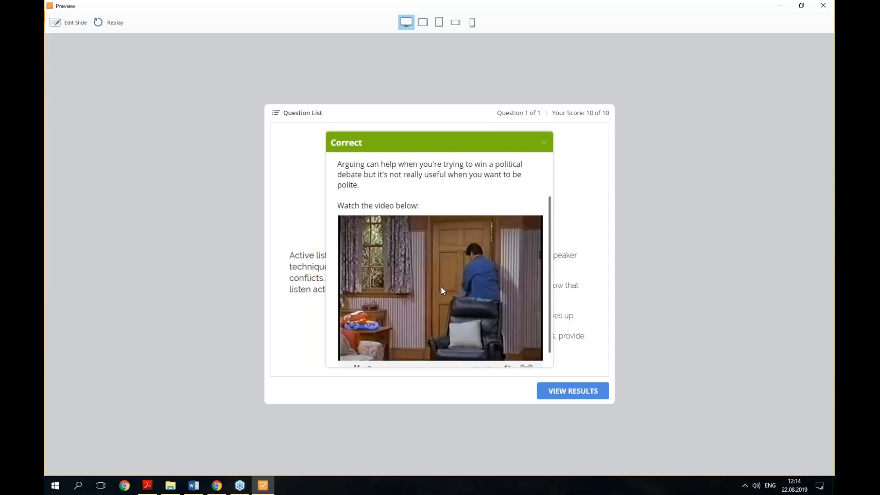
pyautogui.click(361, 357)
pyautogui.moveTo(383, 361); pyautogui.dragTo(409, 361)
pyautogui.click(527, 361)
pyautogui.click(592, 367)
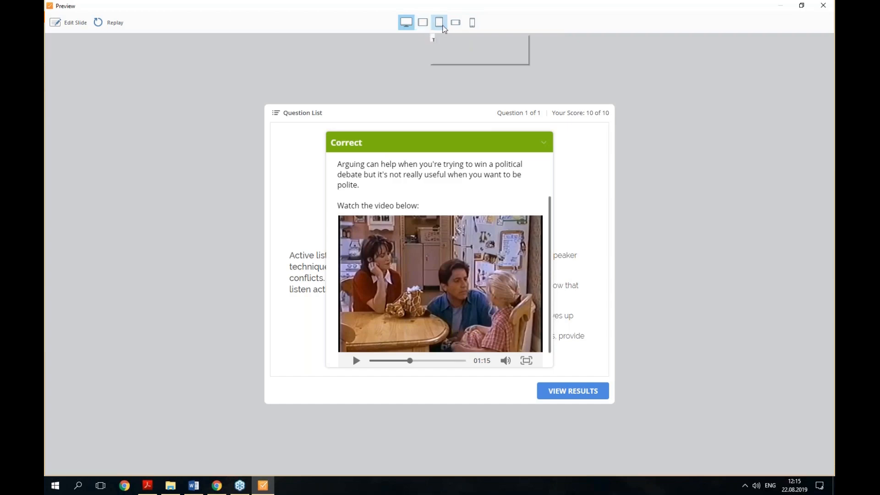
# Switch the preview to the upright smartphone layout, replay it, and submit the non-verbal cues, concentrate and reflect choices.
pyautogui.click(474, 24)
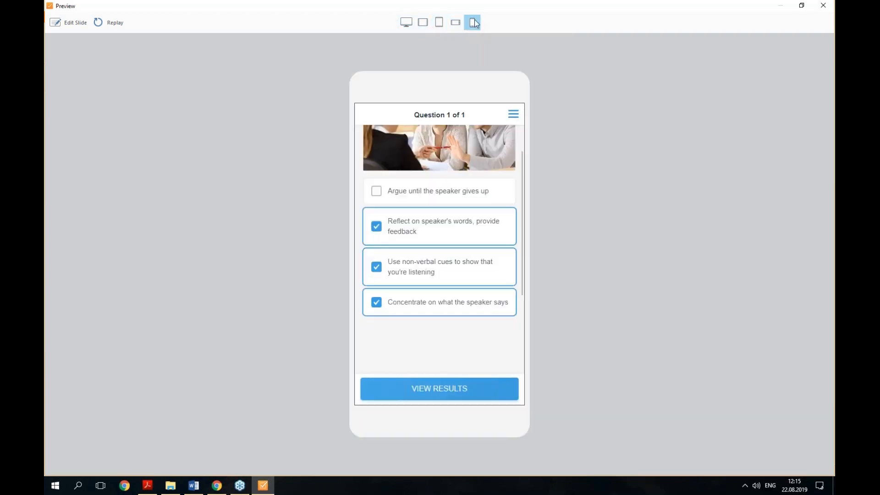
pyautogui.click(114, 24)
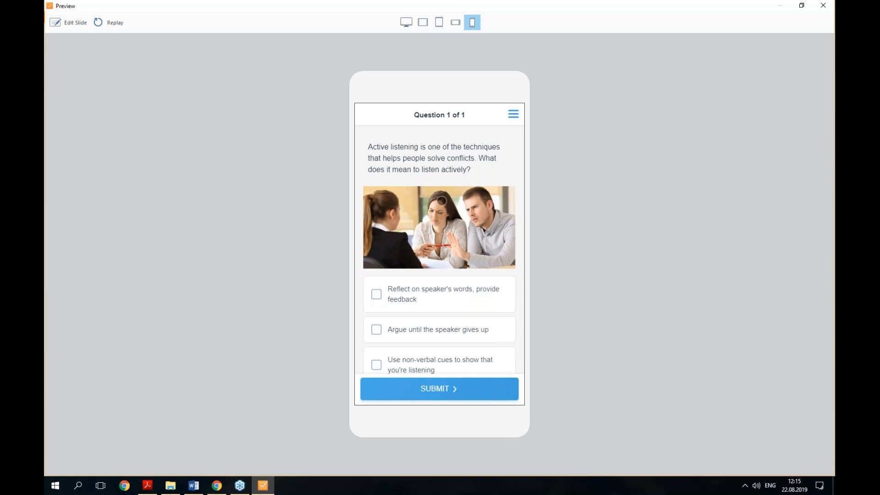
pyautogui.scroll(-2, 458, 231)
pyautogui.click(428, 328)
pyautogui.click(422, 357)
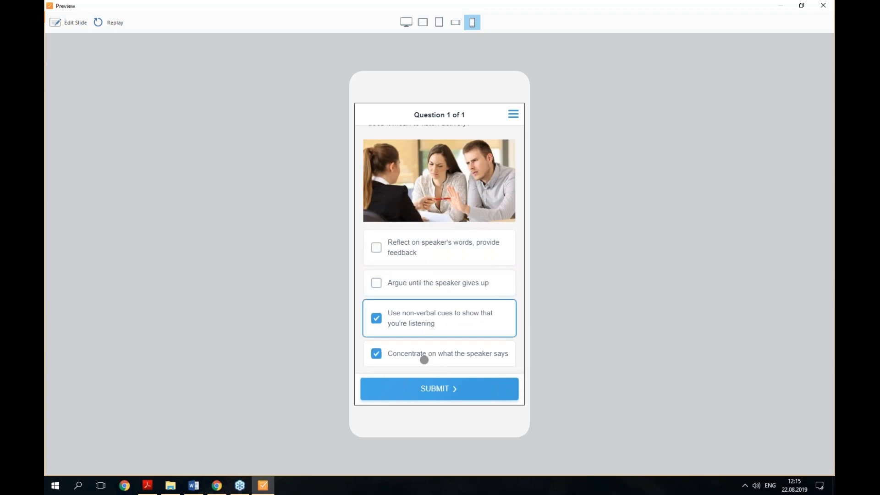
pyautogui.click(453, 248)
pyautogui.click(450, 388)
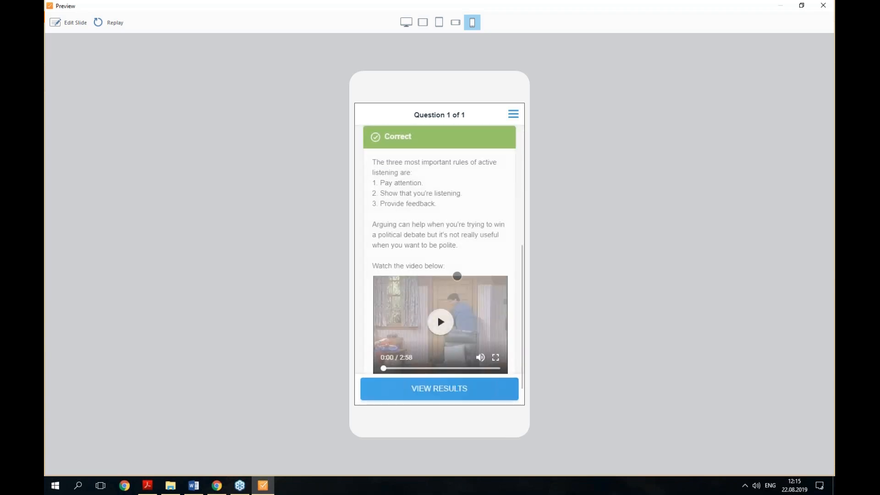
# Skip the feedback video to 0:47 in the smartphone preview and examine the whole question and feedback layout.
pyautogui.click(414, 368)
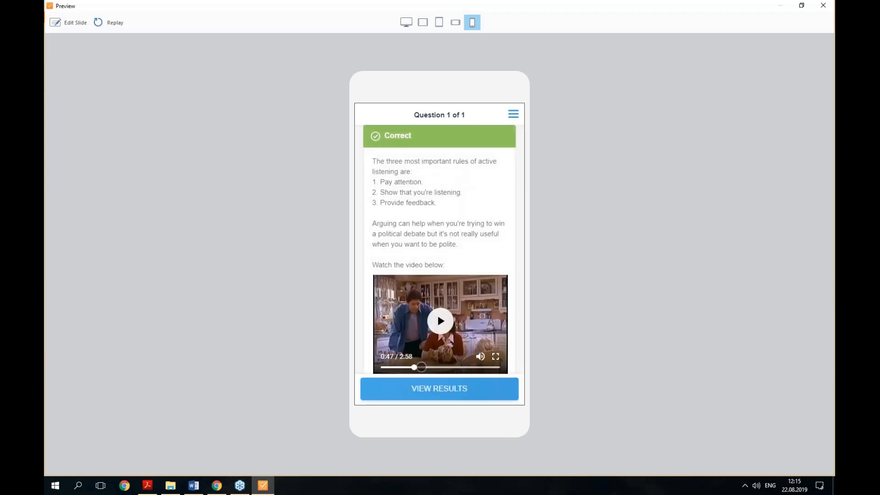
pyautogui.scroll(3, 464, 238)
pyautogui.scroll(-4, 465, 238)
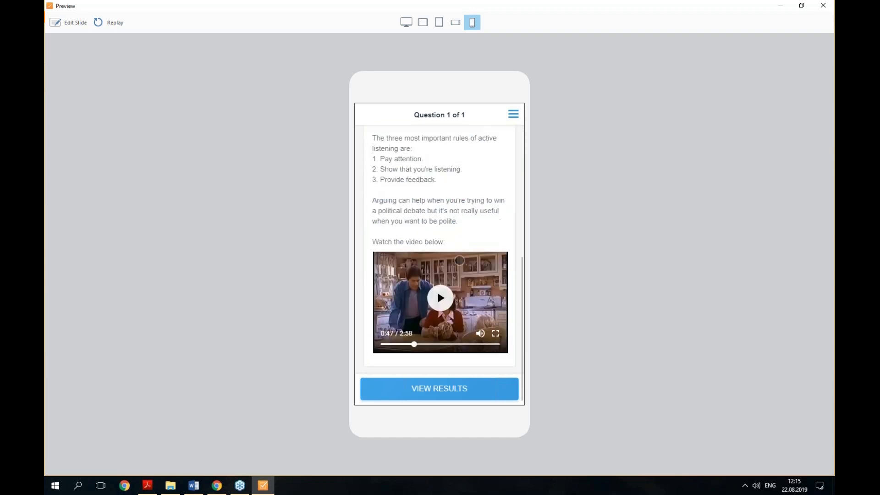
pyautogui.scroll(7, 465, 238)
pyautogui.scroll(-6, 464, 200)
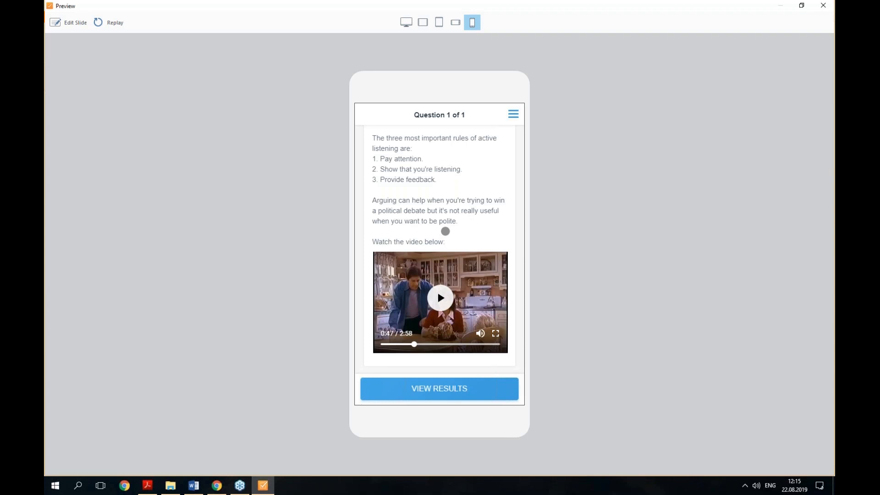
pyautogui.scroll(5, 445, 231)
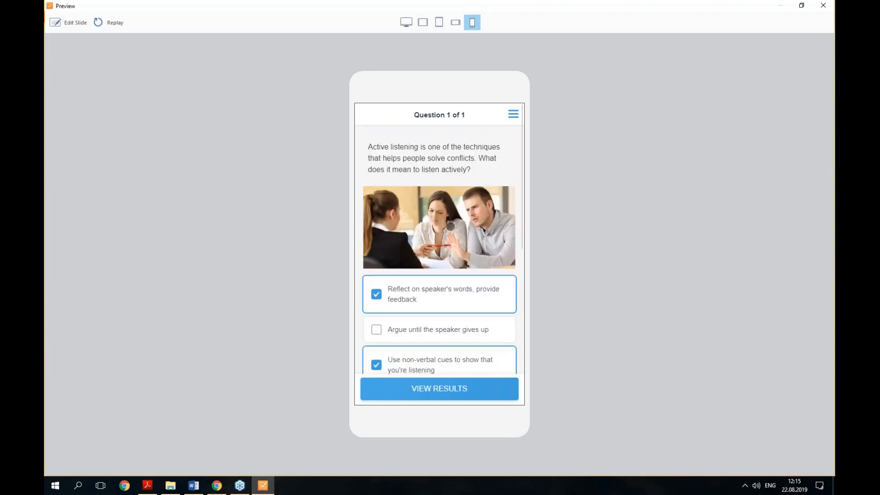
# Close the smartphone preview, return to the Multiple Response Question layer and select the active listening question text.
pyautogui.scroll(-5, 454, 224)
pyautogui.click(823, 5)
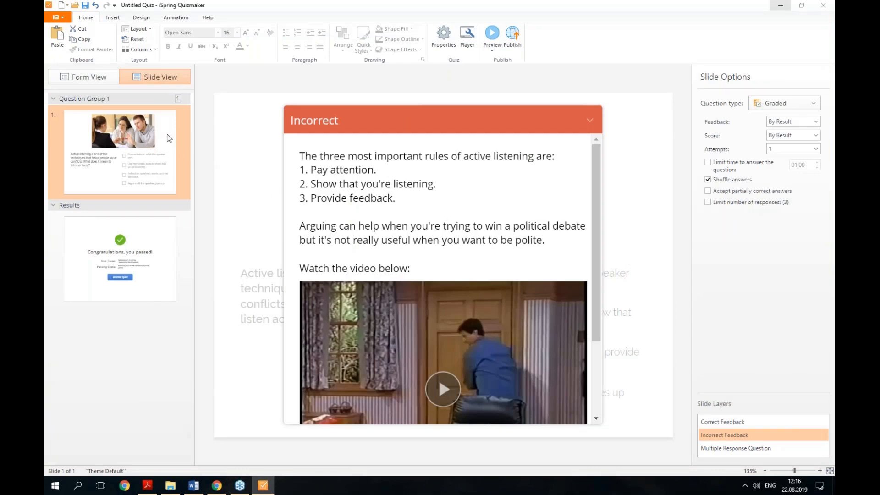
pyautogui.click(733, 447)
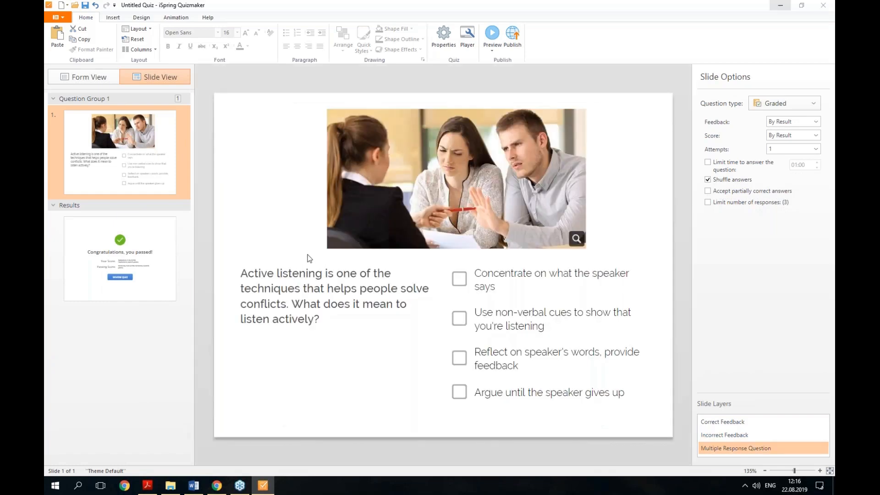
pyautogui.click(260, 276)
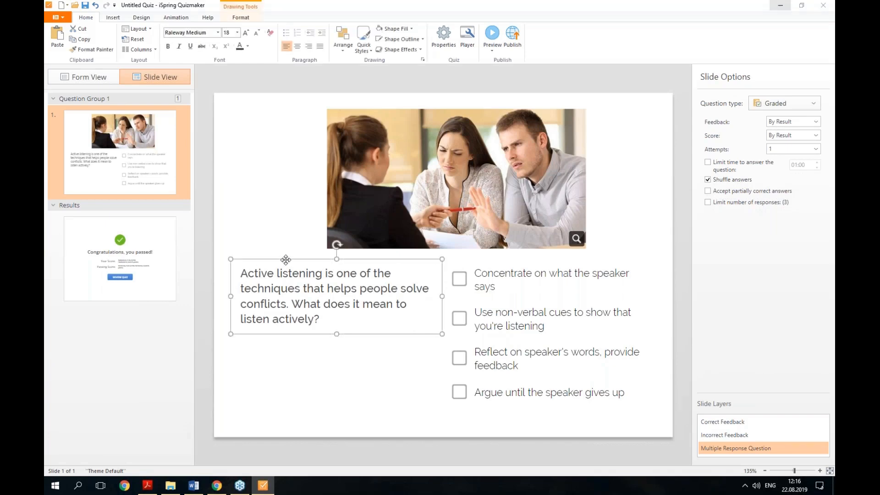
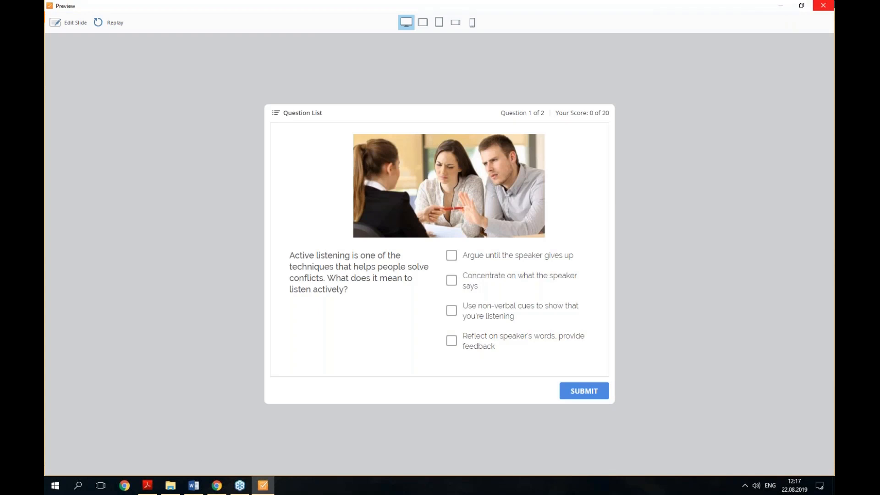
# Preview only the Drag the Words slide, place "words" and "places" in their blanks, submit the answer and close the preview.
pyautogui.click(831, 5)
pyautogui.click(419, 50)
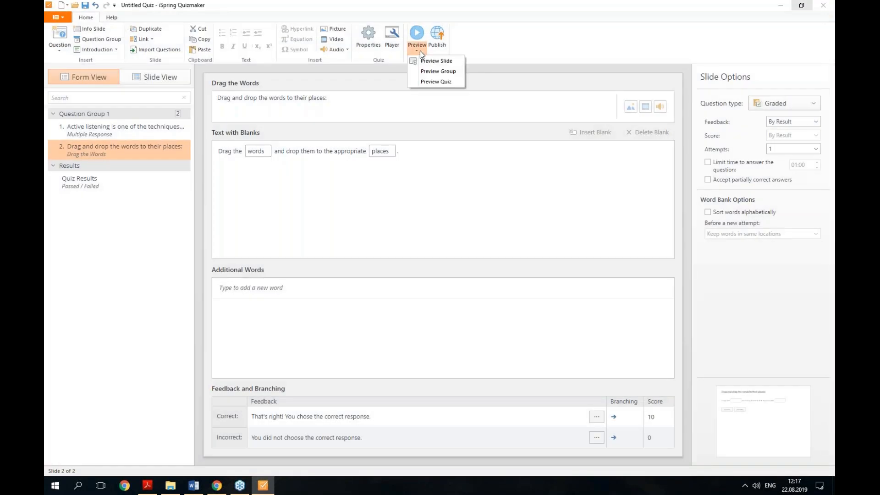
pyautogui.click(436, 63)
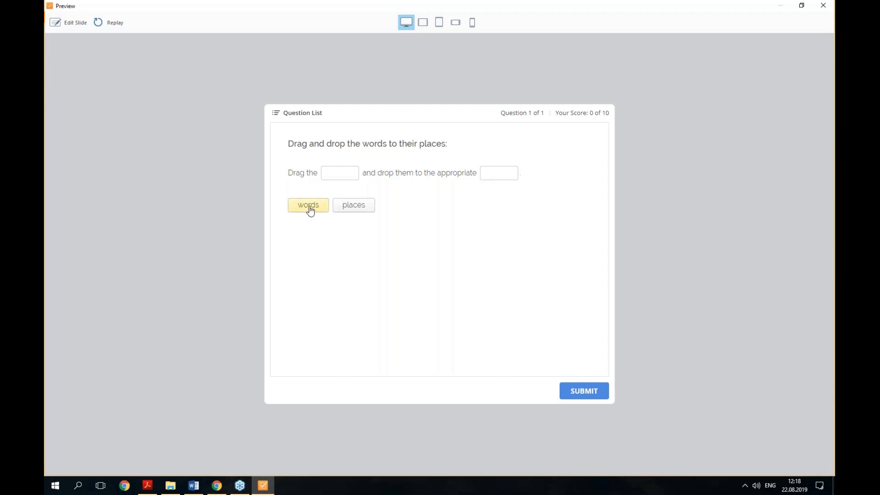
pyautogui.moveTo(307, 210); pyautogui.dragTo(337, 176)
pyautogui.moveTo(356, 205); pyautogui.dragTo(500, 177)
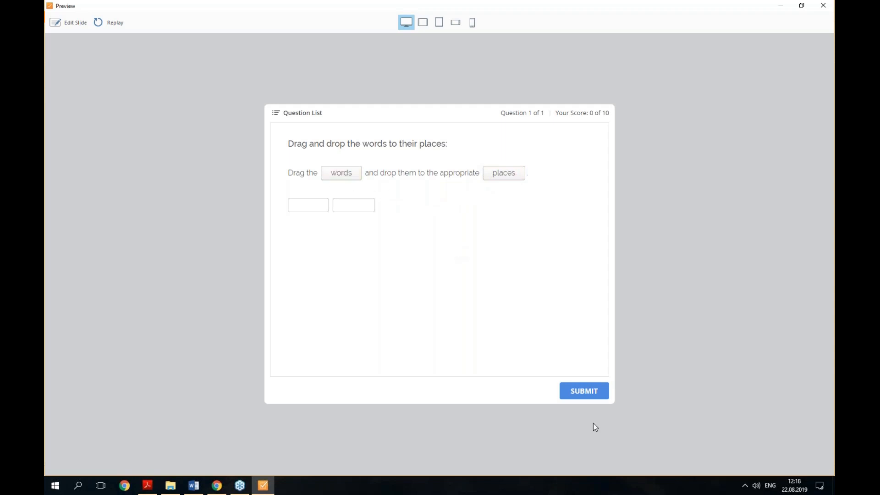
pyautogui.click(584, 391)
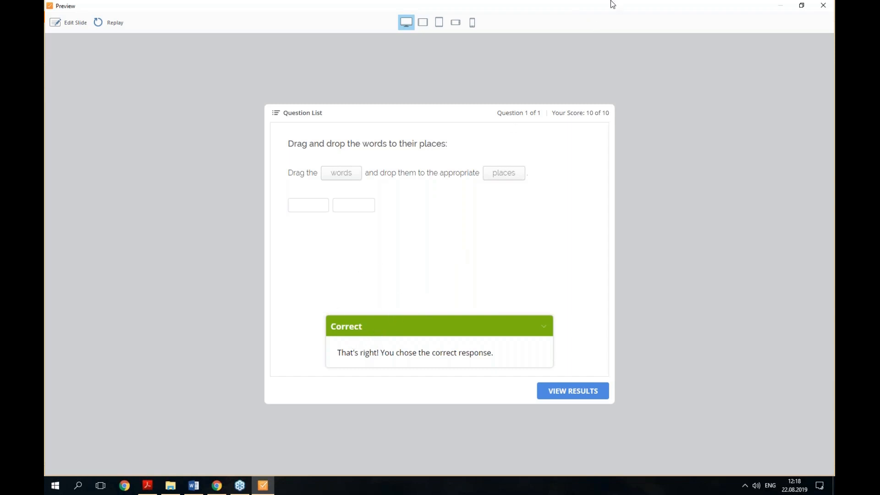
pyautogui.click(824, 6)
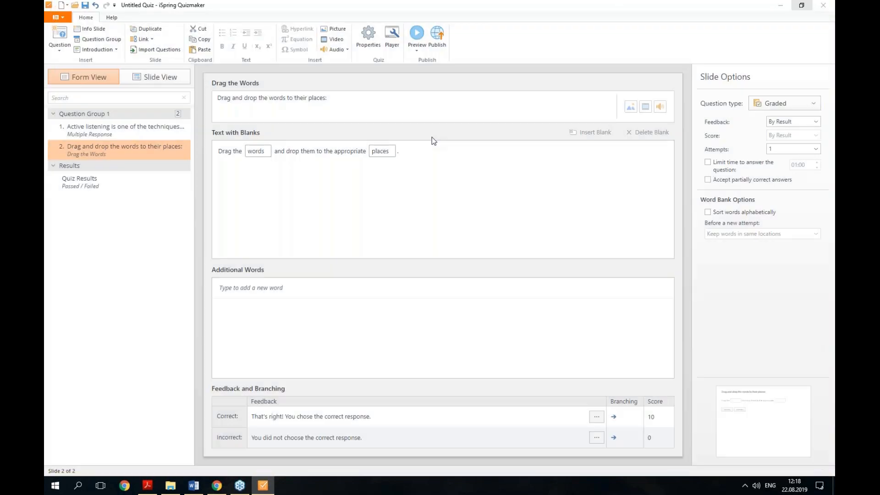
# Replace the Drag the Words question with "Compose the correct sentence by dragging the words to blank spaces", copied from Questions and answers.pdf in Acrobat Reader.
pyautogui.click(148, 485)
pyautogui.click(336, 277)
pyautogui.scroll(-10, 349, 275)
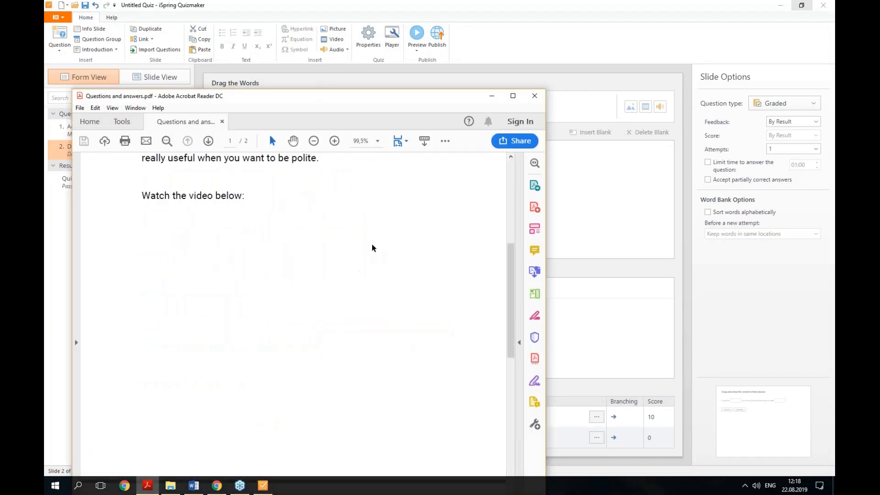
pyautogui.moveTo(414, 102); pyautogui.dragTo(519, 49)
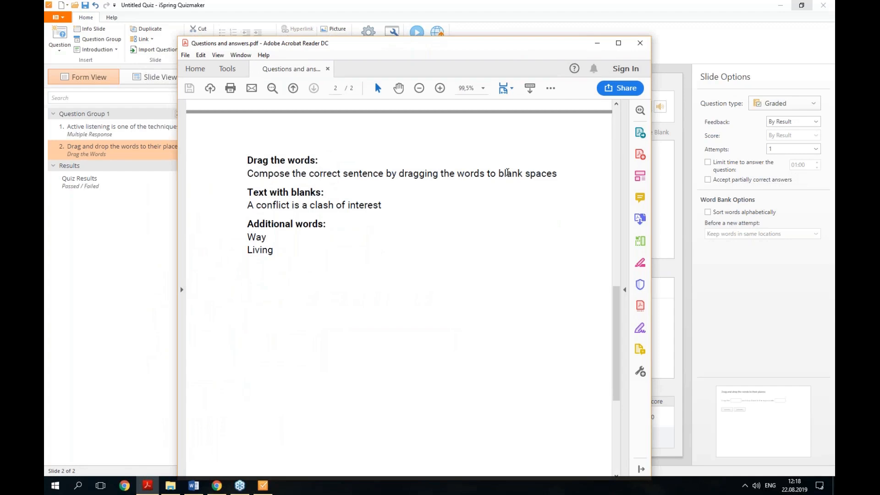
pyautogui.moveTo(561, 173); pyautogui.dragTo(247, 174)
pyautogui.hotkey('ctrl', 'c')
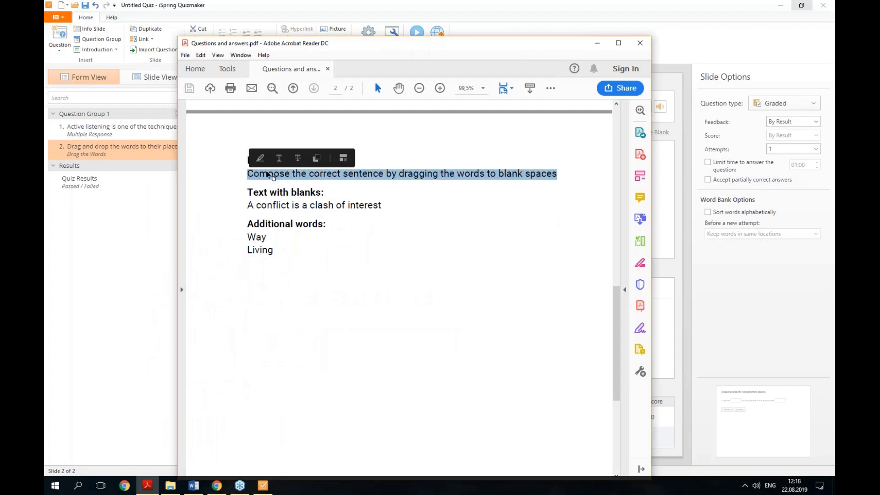
pyautogui.click(374, 248)
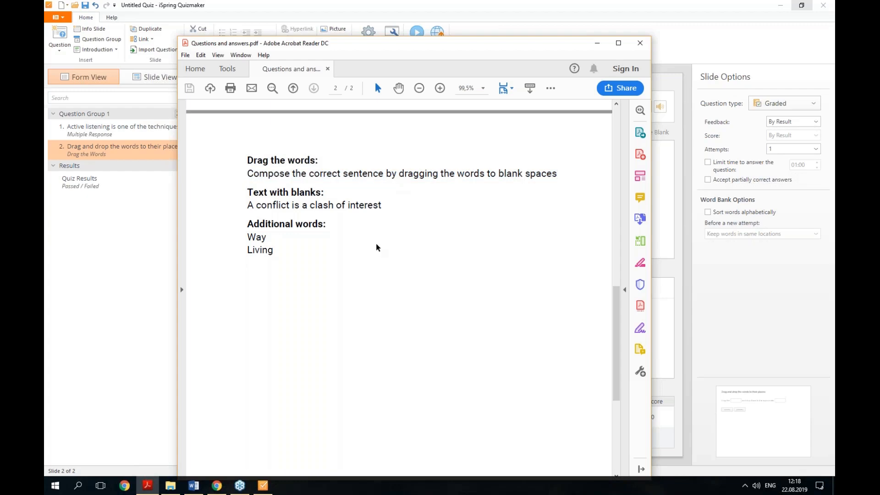
pyautogui.click(598, 47)
pyautogui.moveTo(354, 98); pyautogui.dragTo(218, 98)
pyautogui.hotkey('ctrl', 'v')
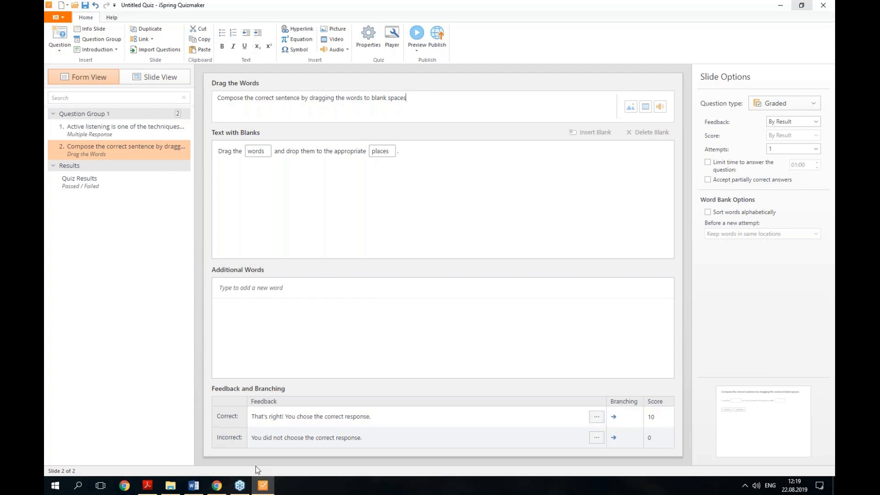
# Replace the sample Text with Blanks sentence with "A conflict is a clash of interest", copied from Questions and answers.pdf in Acrobat Reader.
pyautogui.click(147, 485)
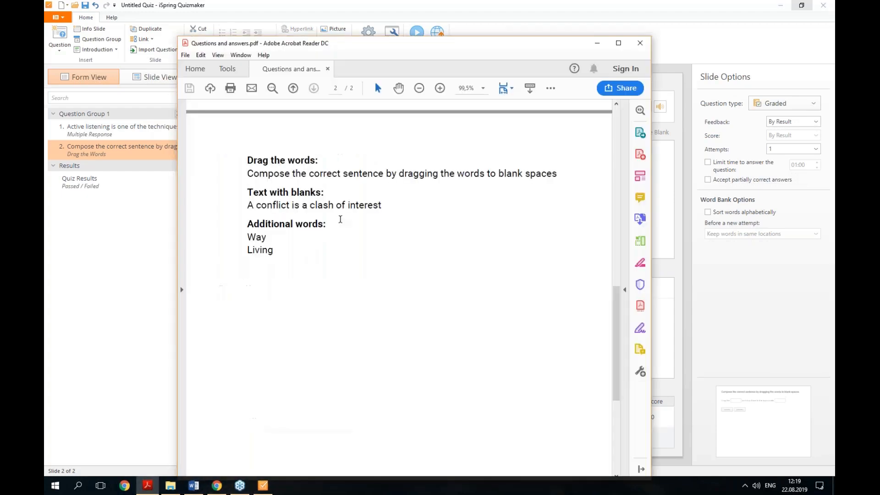
pyautogui.moveTo(383, 205); pyautogui.dragTo(248, 206)
pyautogui.hotkey('ctrl', 'c')
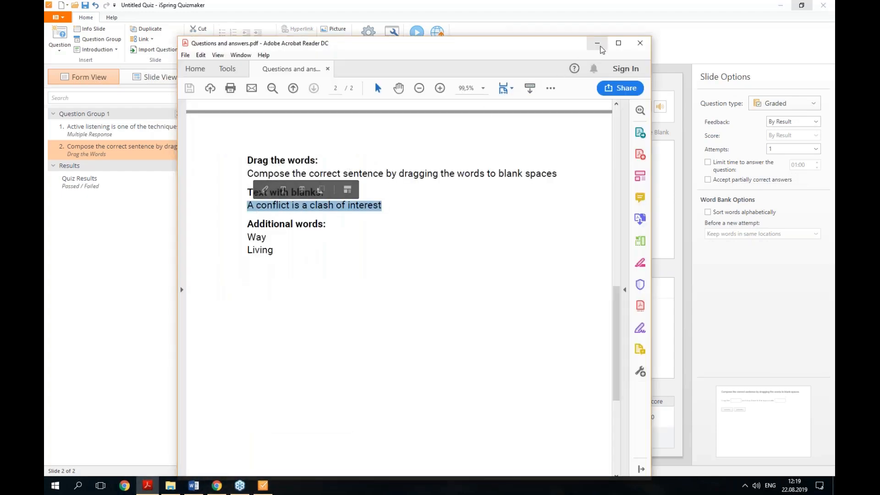
pyautogui.click(597, 43)
pyautogui.moveTo(417, 150); pyautogui.dragTo(219, 151)
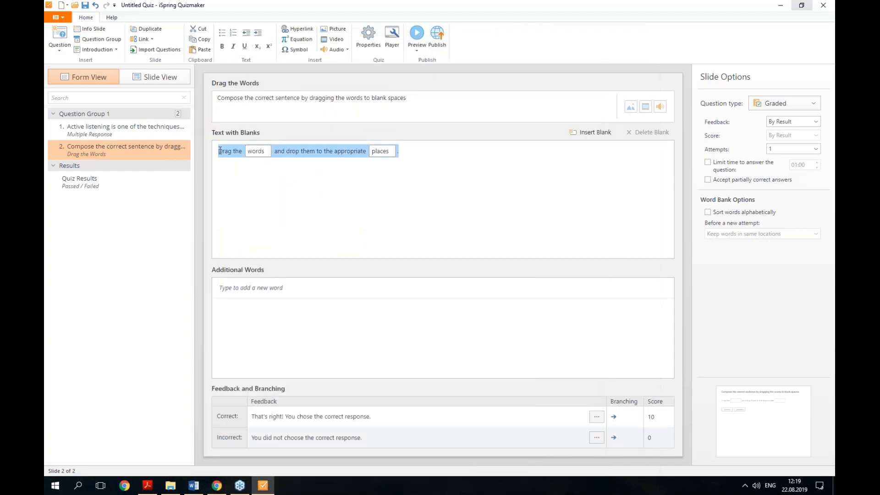
pyautogui.press('Delete')
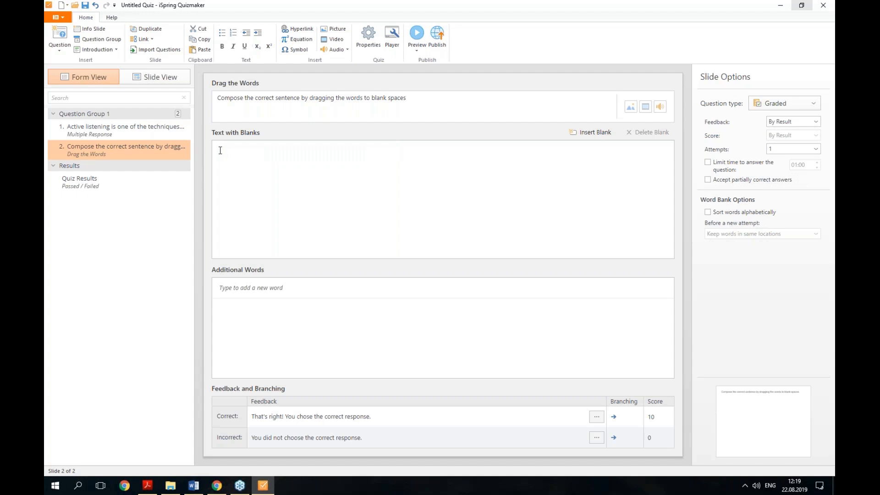
pyautogui.hotkey('ctrl', 'v')
# Turn the words "clash" and "interest" in the conflict sentence into blanks.
pyautogui.moveTo(269, 151); pyautogui.dragTo(256, 151)
pyautogui.click(578, 133)
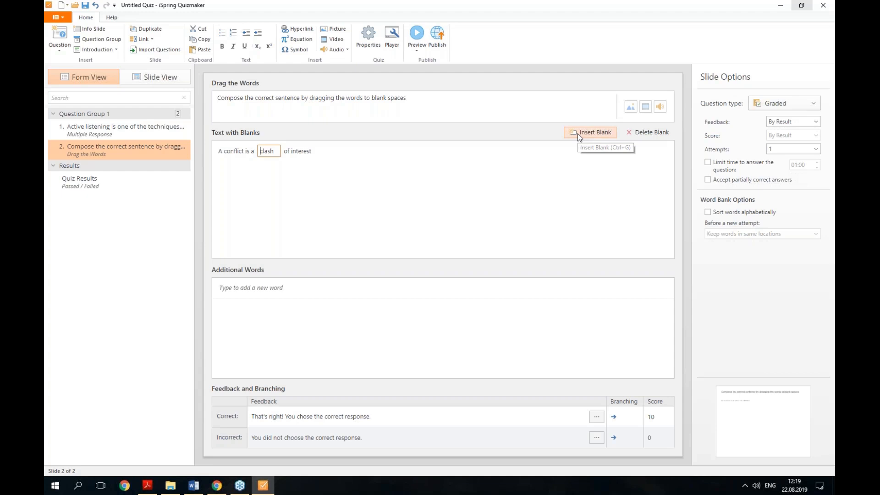
pyautogui.click(306, 151)
pyautogui.moveTo(315, 152); pyautogui.dragTo(294, 151)
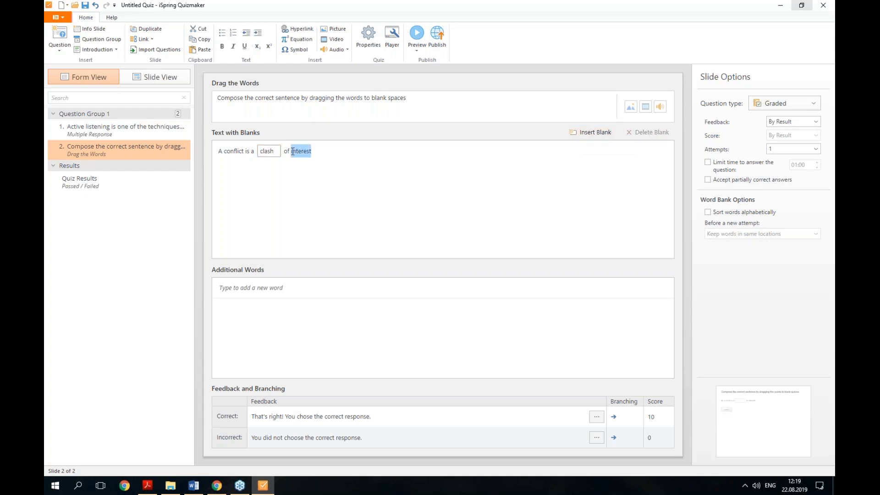
pyautogui.click(576, 132)
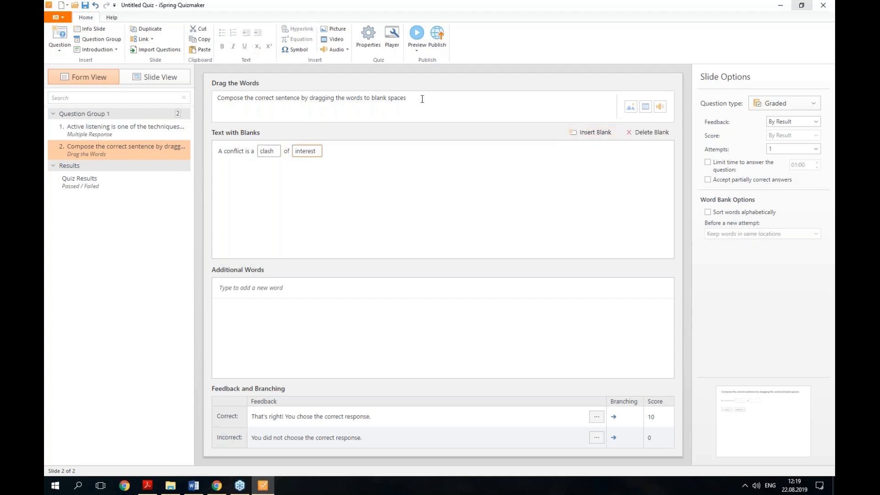
# Preview the Drag the Words slide, place "clash" and "interest" in the blanks and close the preview without submitting.
pyautogui.click(415, 52)
pyautogui.click(434, 61)
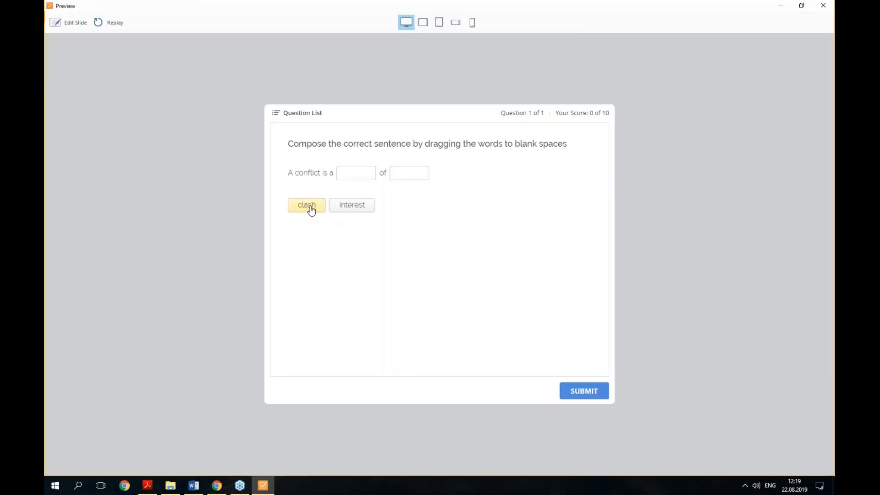
pyautogui.click(308, 207)
pyautogui.click(343, 207)
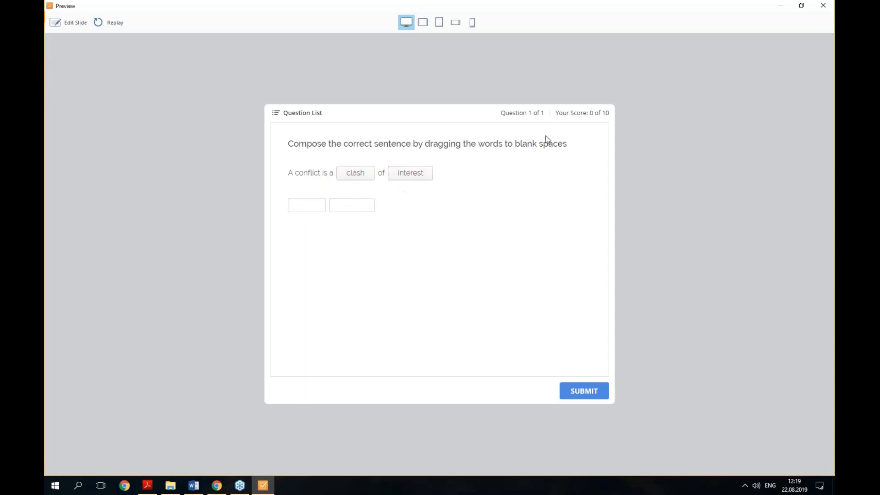
pyautogui.click(822, 6)
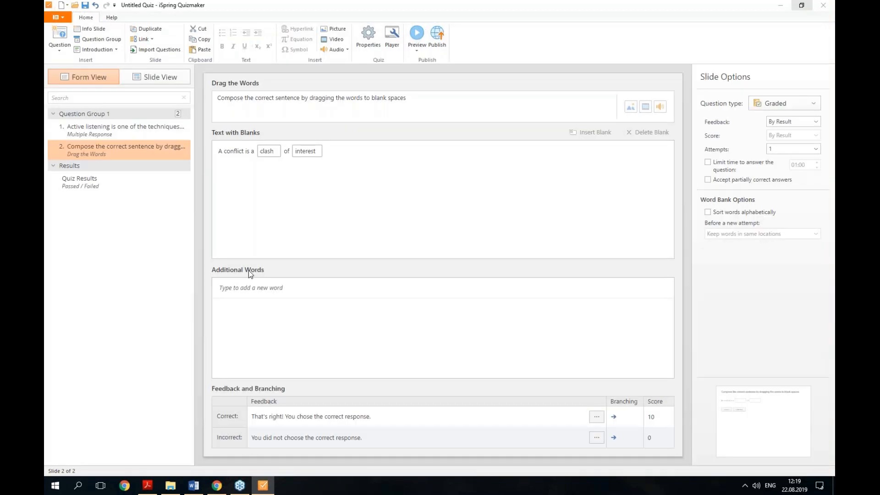
# Add "way" and "living" as additional words for the conflict sentence.
pyautogui.click(262, 290)
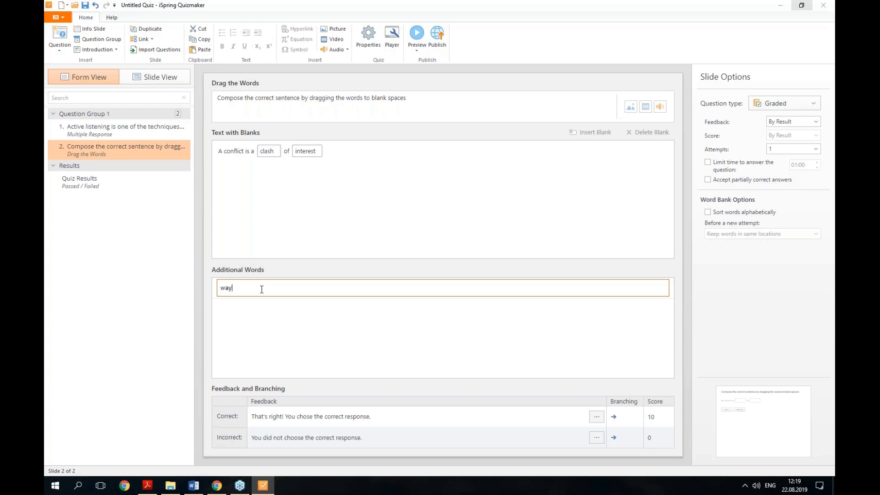
pyautogui.press('Return')
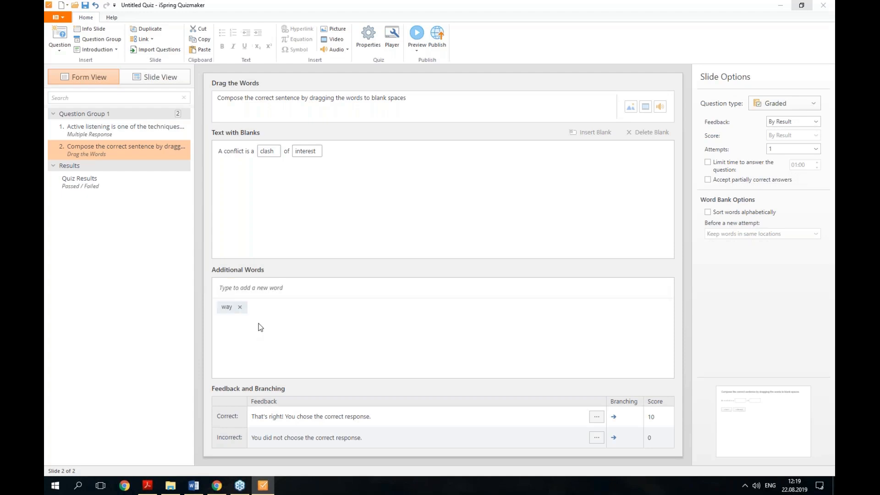
pyautogui.click(265, 292)
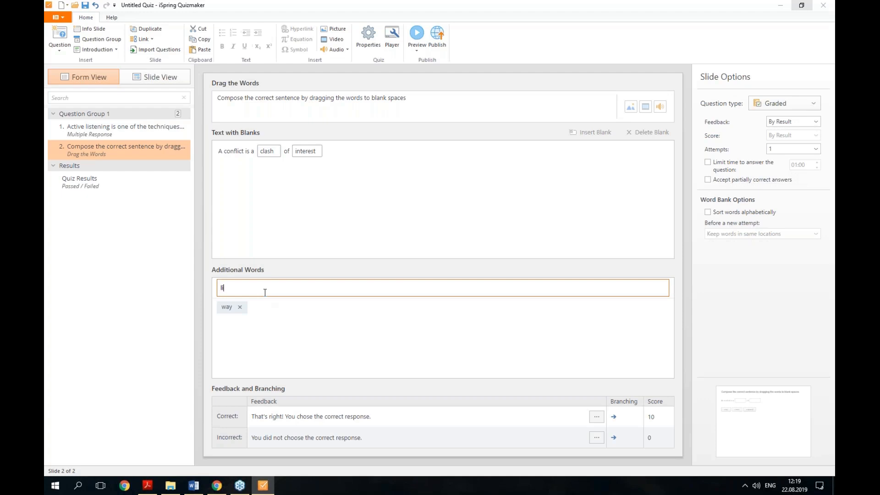
pyautogui.write('living')
pyautogui.press('Return')
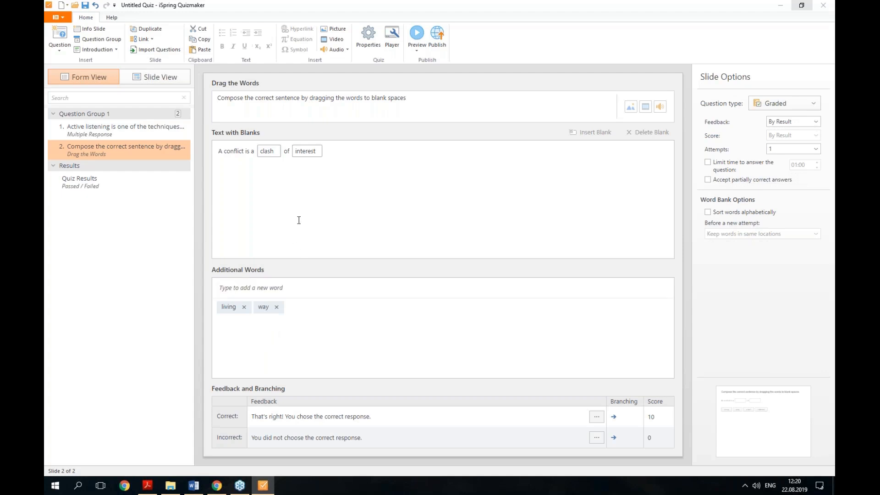
# Insert the picture q2.jpg from the quiz folder into the Drag the Words question.
pyautogui.moveTo(156, 489)
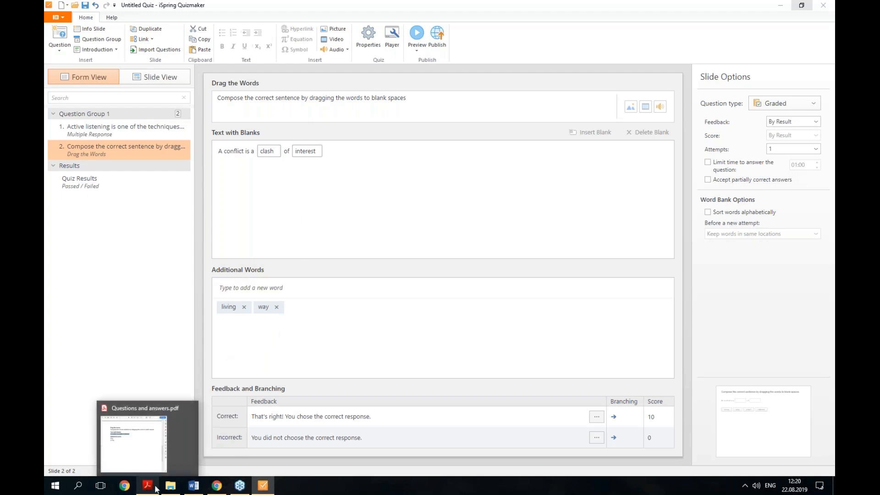
pyautogui.click(631, 111)
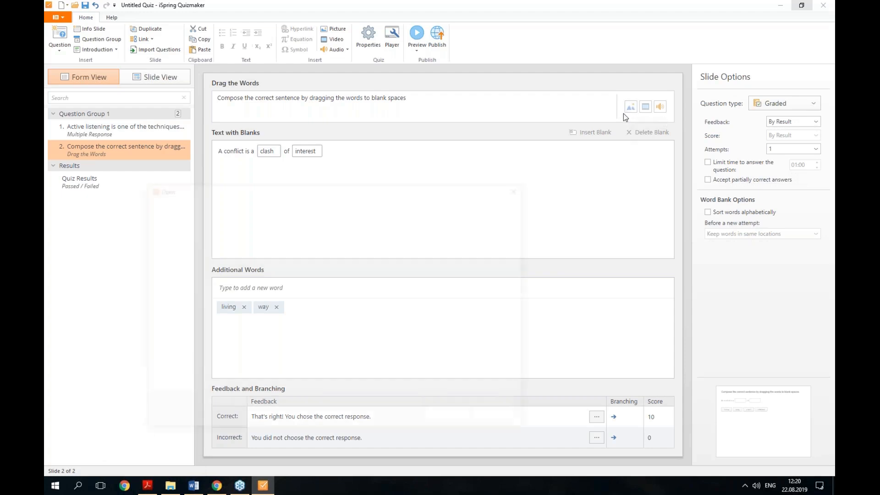
pyautogui.moveTo(415, 190); pyautogui.dragTo(408, 141)
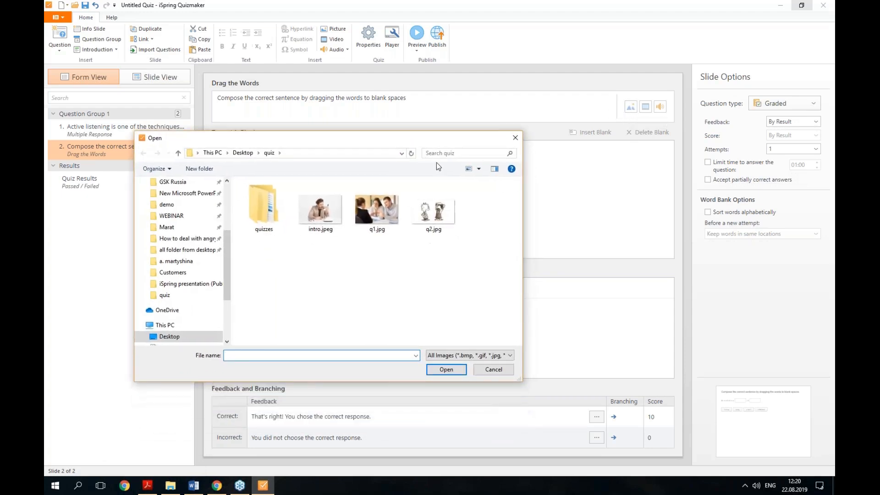
pyautogui.click(456, 232)
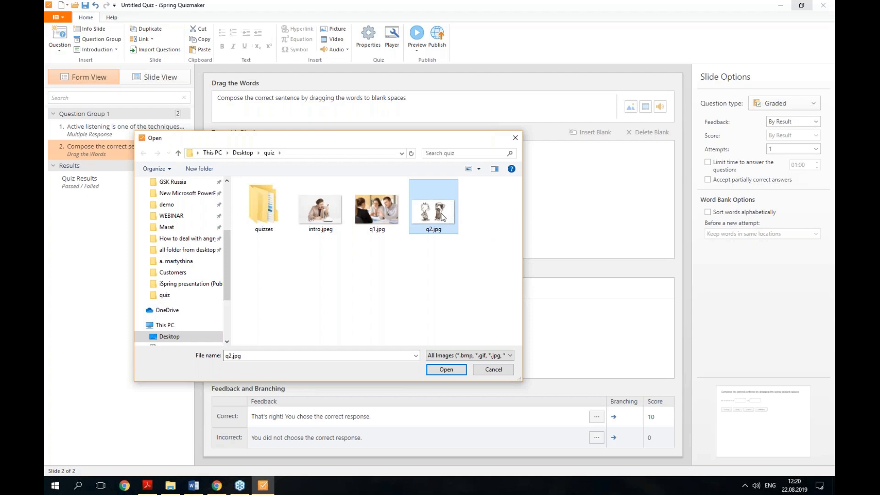
pyautogui.doubleClick(442, 217)
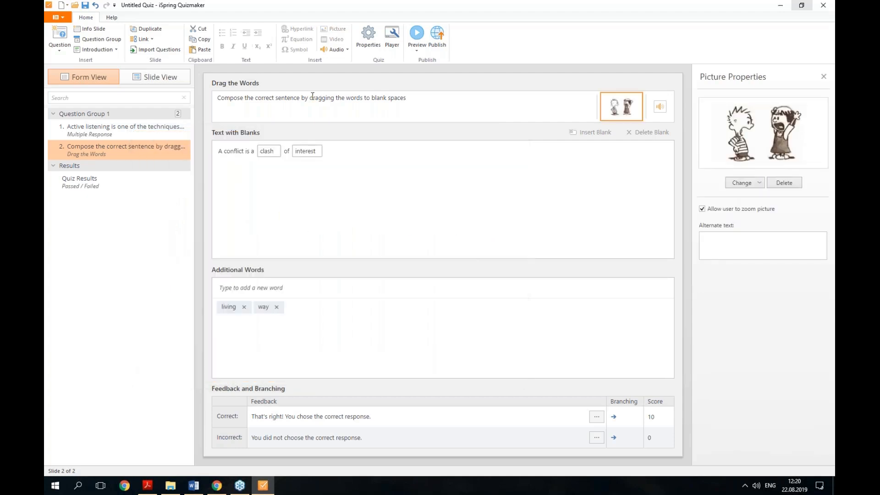
# Apply the Balanced 3 layout to the Drag the Words slide in Slide View.
pyautogui.click(175, 82)
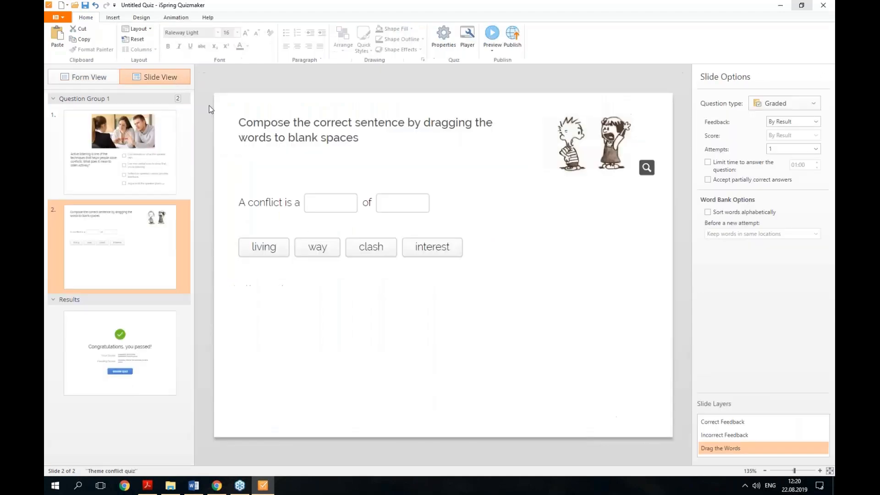
pyautogui.click(136, 29)
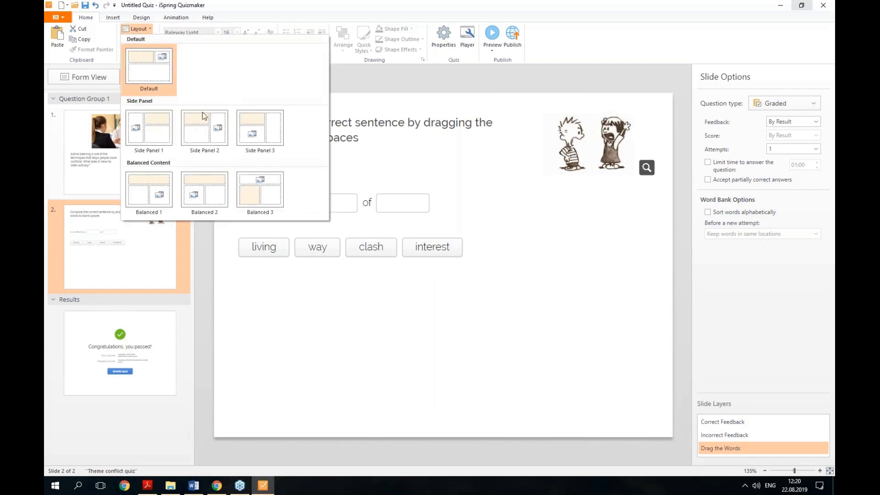
pyautogui.click(257, 202)
pyautogui.click(458, 289)
pyautogui.click(468, 236)
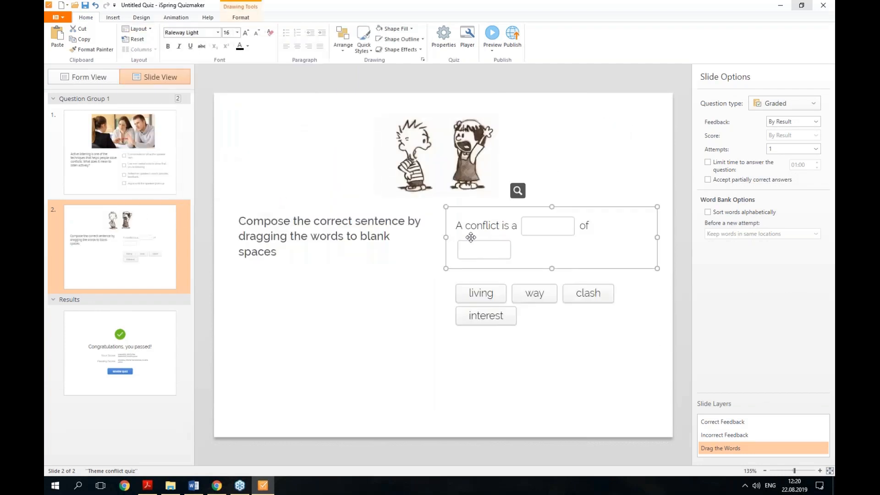
# Move the word bank to the lower middle of the slide and resize it so all four words fit on one row.
pyautogui.moveTo(468, 312)
pyautogui.mouseDown()
pyautogui.moveTo(269, 358)
pyautogui.moveTo(301, 362)
pyautogui.mouseUp()
pyautogui.scroll(-2, 408, 404)
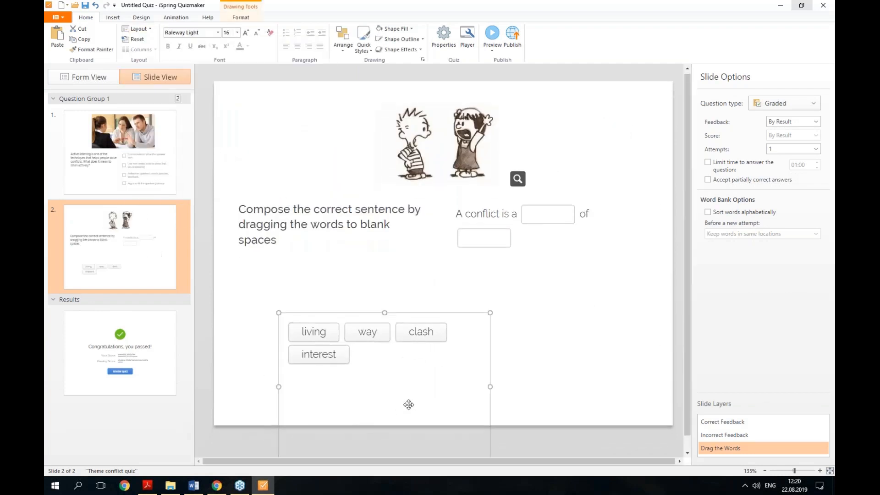
pyautogui.moveTo(386, 445); pyautogui.dragTo(389, 367)
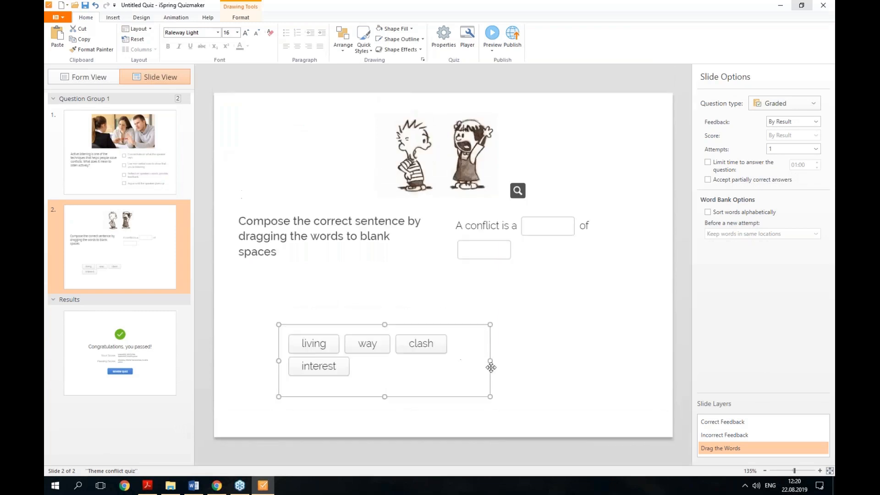
pyautogui.moveTo(490, 362); pyautogui.dragTo(619, 362)
pyautogui.moveTo(491, 342); pyautogui.dragTo(536, 382)
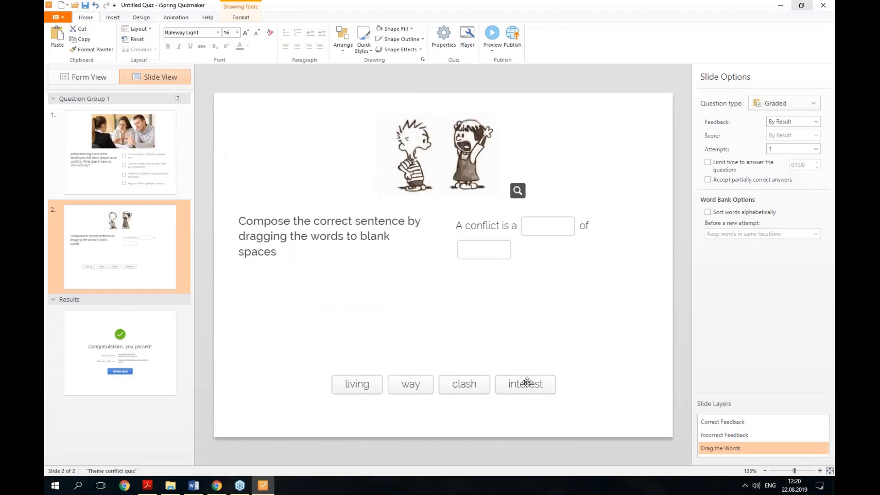
pyautogui.moveTo(493, 437); pyautogui.dragTo(480, 407)
# Move the question text and the conflict sentence down side by side, widening the sentence box so both blanks fit on one line.
pyautogui.click(363, 227)
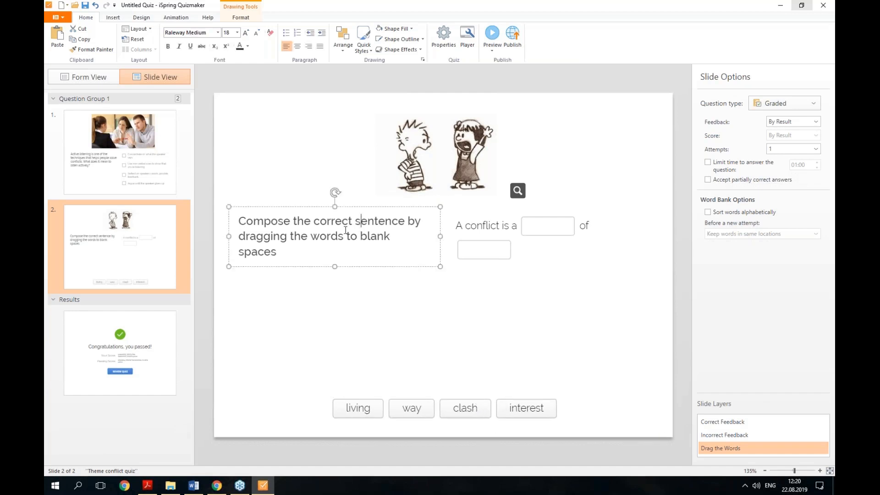
pyautogui.moveTo(370, 207); pyautogui.dragTo(366, 290)
pyautogui.moveTo(515, 204); pyautogui.dragTo(505, 284)
pyautogui.moveTo(648, 318); pyautogui.dragTo(677, 317)
pyautogui.moveTo(573, 292); pyautogui.dragTo(578, 294)
# Enlarge the cartoon picture and center it above the question text and the sentence.
pyautogui.click(505, 192)
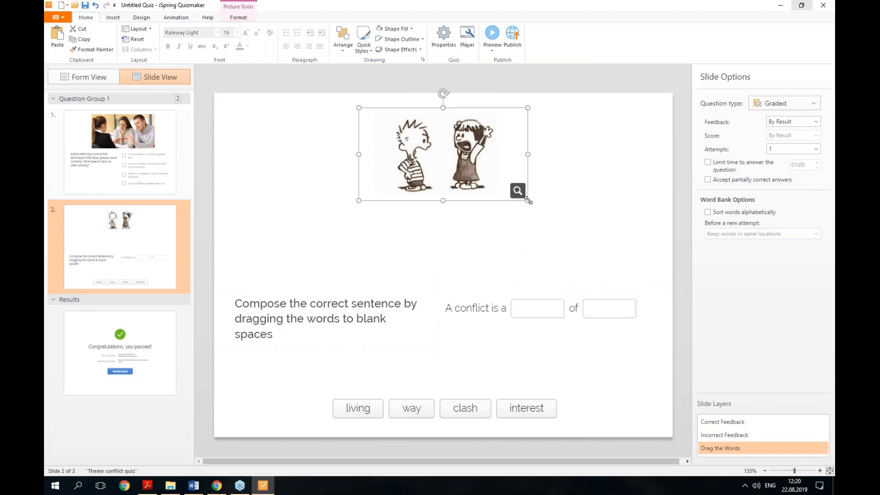
pyautogui.moveTo(530, 202); pyautogui.dragTo(639, 264)
pyautogui.moveTo(501, 169); pyautogui.dragTo(452, 179)
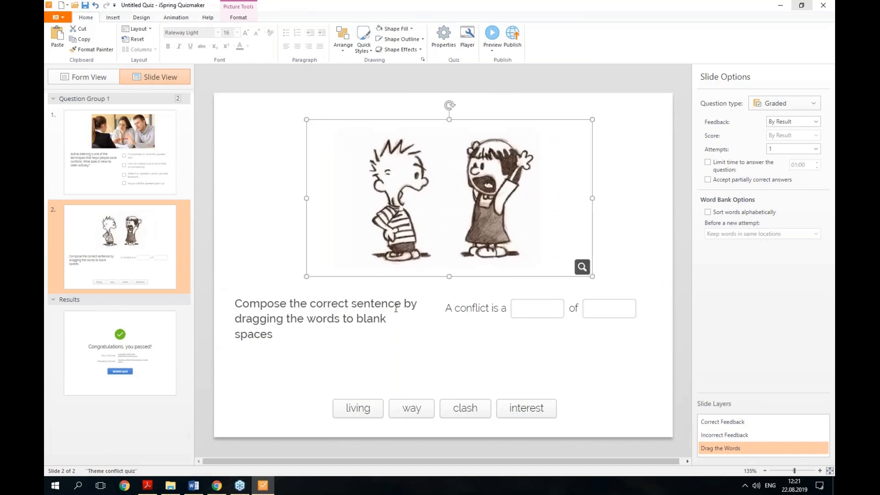
pyautogui.click(411, 315)
pyautogui.click(527, 316)
pyautogui.click(628, 217)
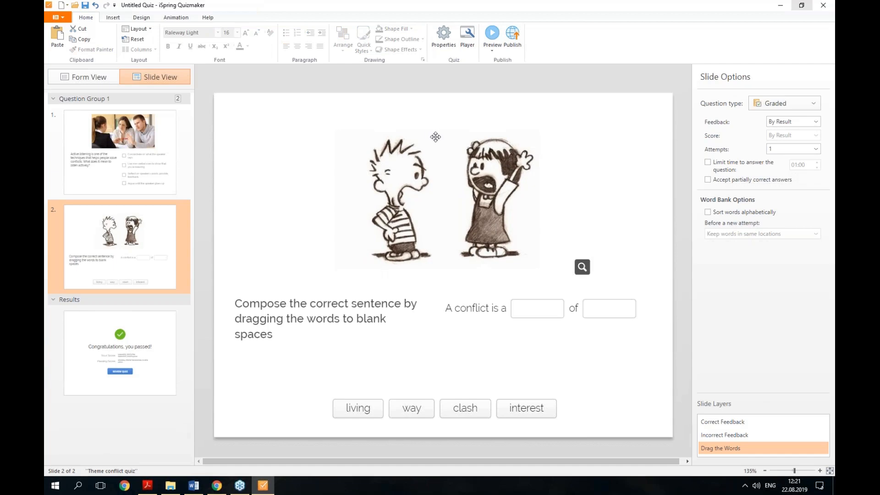
# Preview the slide in landscape smartphone view and examine the answer choices for the first blank.
pyautogui.click(492, 49)
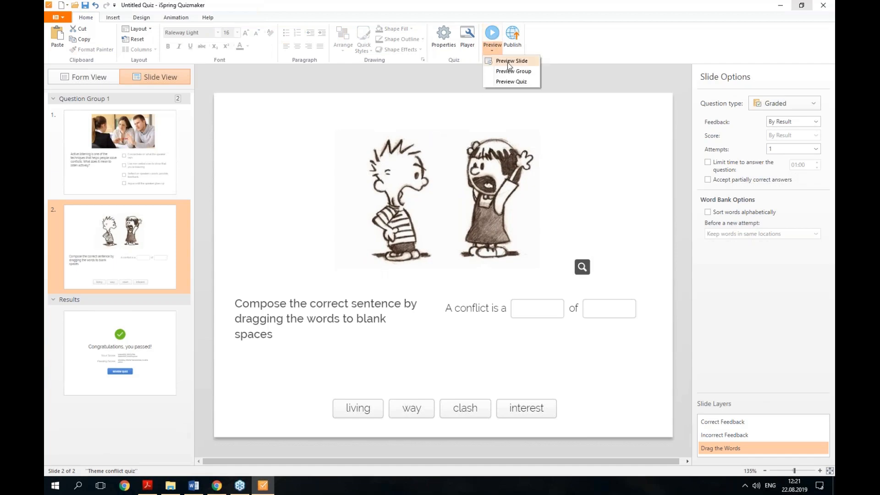
pyautogui.click(507, 60)
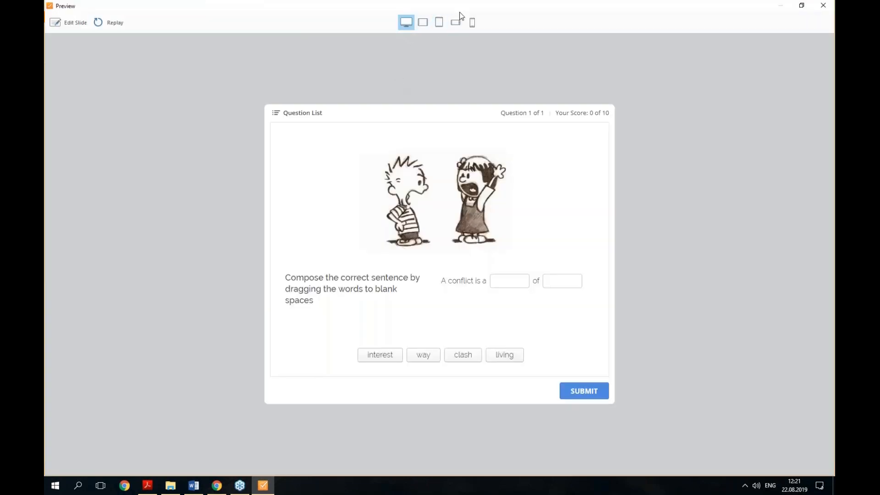
pyautogui.click(459, 26)
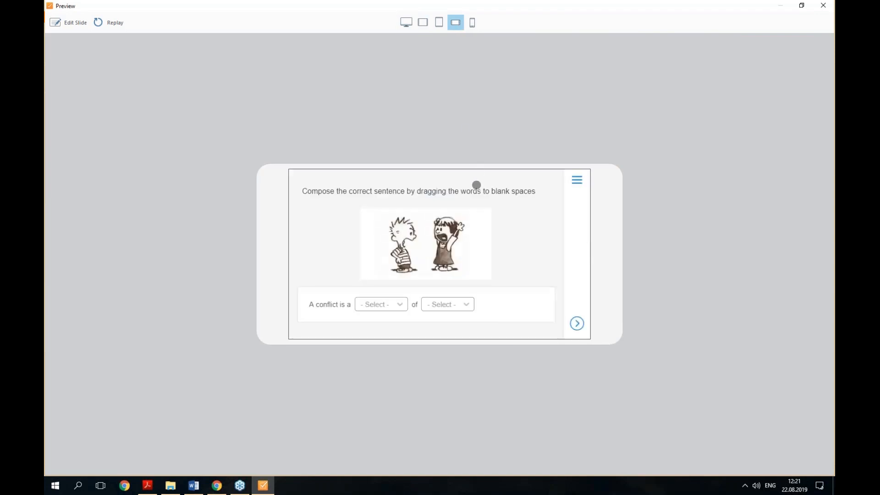
pyautogui.click(398, 305)
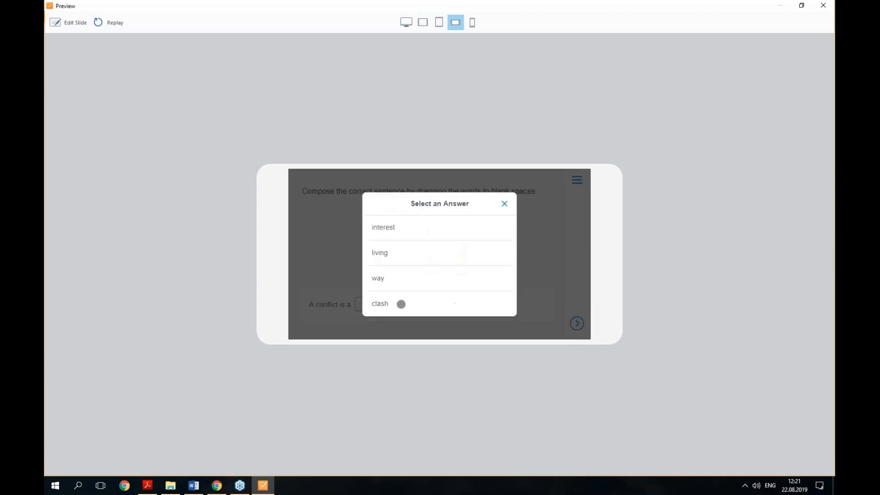
pyautogui.click(505, 203)
# Answer the previewed question with "way" in the first blank and "interest" in the second, and submit it.
pyautogui.click(394, 304)
pyautogui.click(394, 277)
pyautogui.click(439, 303)
pyautogui.click(414, 237)
pyautogui.click(576, 324)
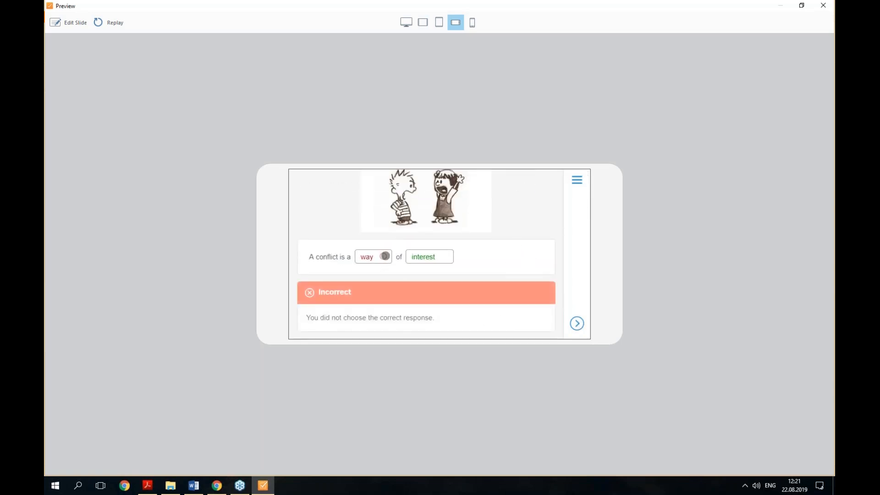
# Check the correct answer for the first blank and close the preview.
pyautogui.click(385, 256)
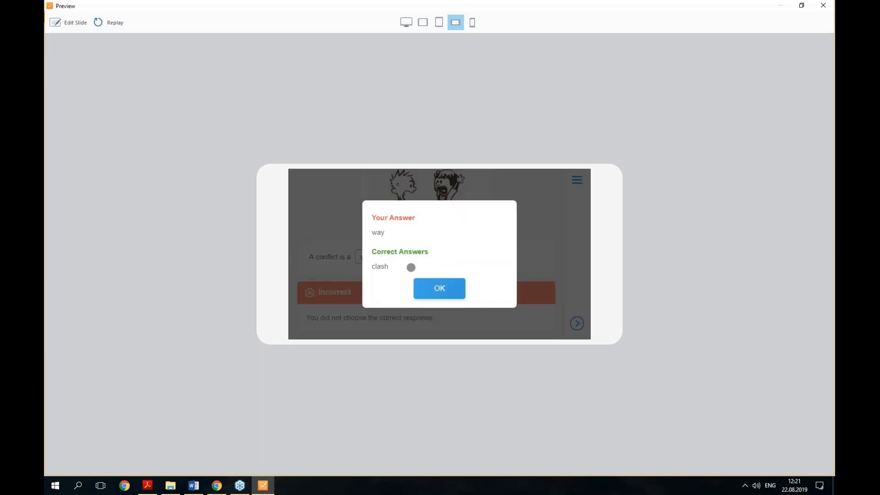
pyautogui.click(441, 290)
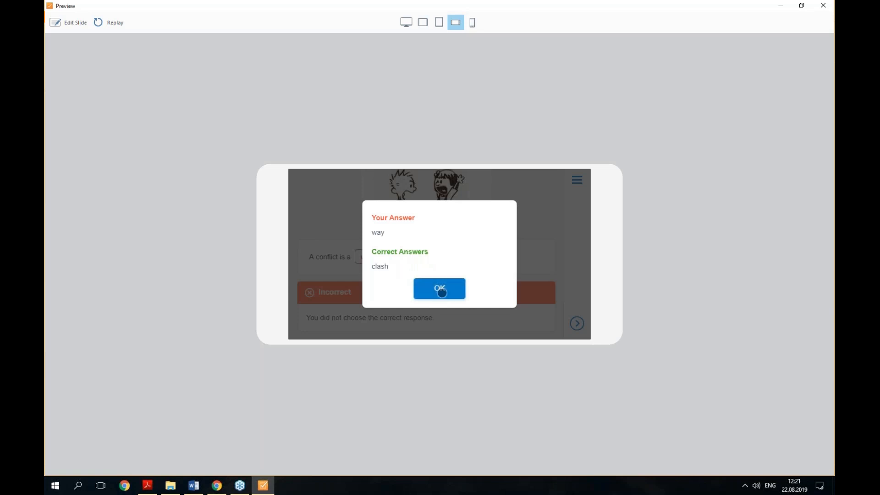
pyautogui.click(830, 5)
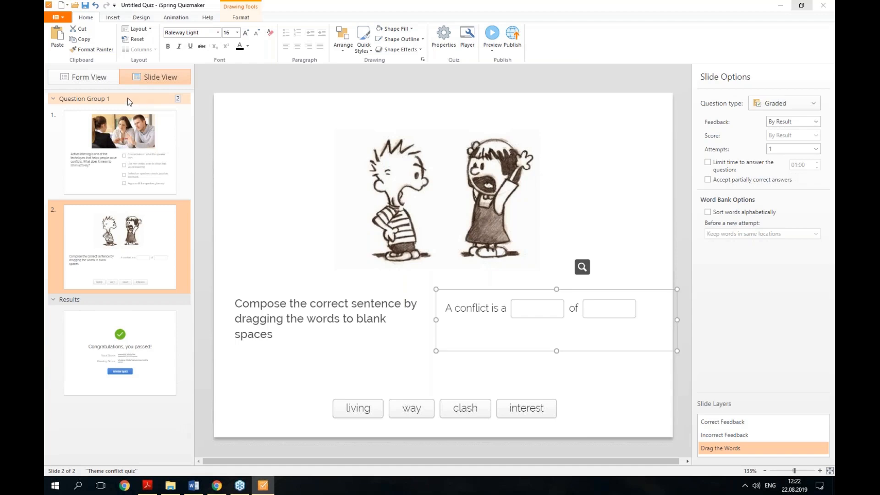
# Set Question Group 1 to select 2/2 random questions and select both question slides.
pyautogui.click(105, 103)
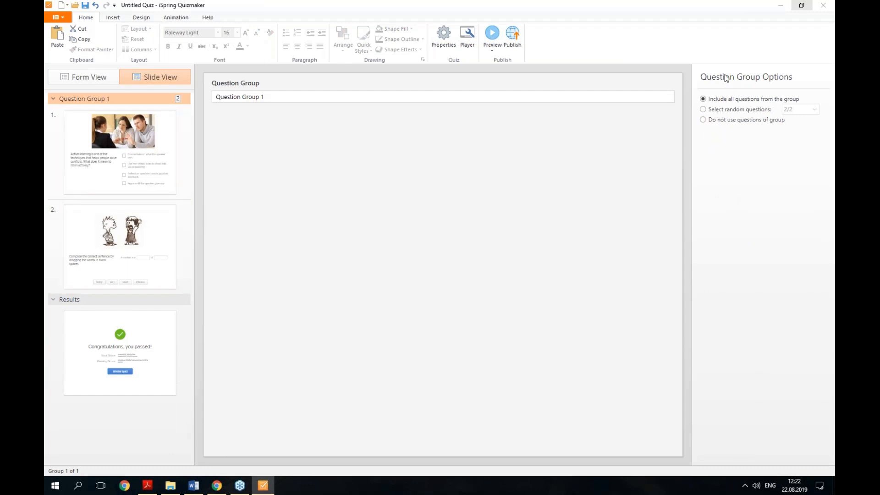
pyautogui.click(723, 112)
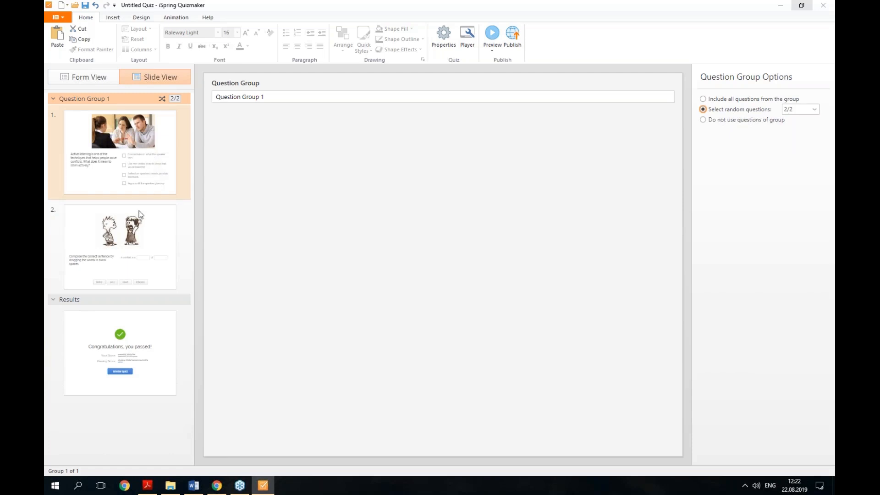
pyautogui.click(139, 155)
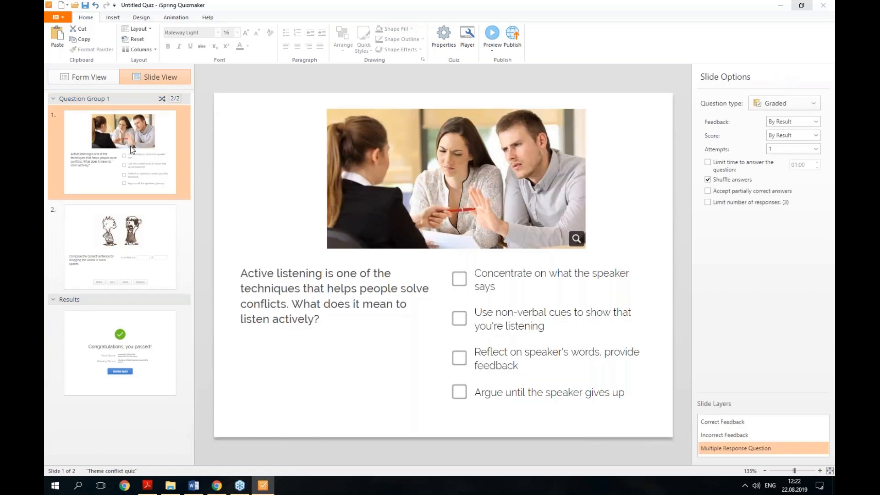
pyautogui.keyDown('shift'); pyautogui.click(124, 219); pyautogui.keyUp('shift')
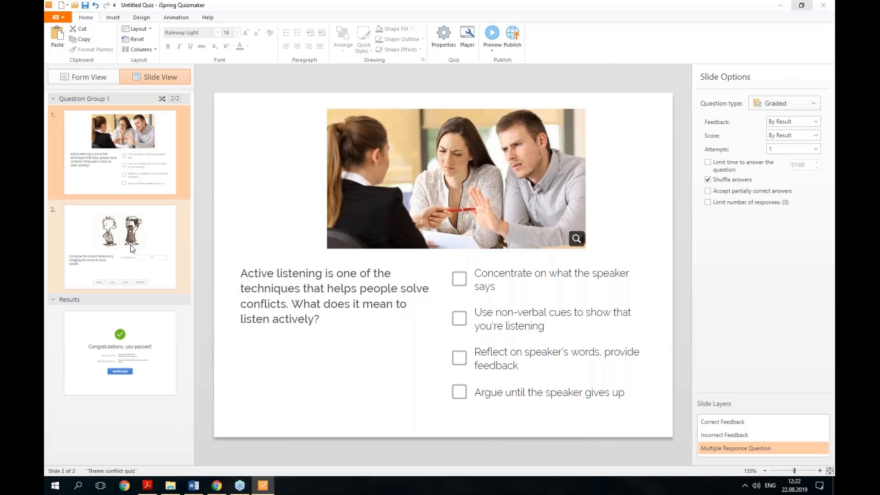
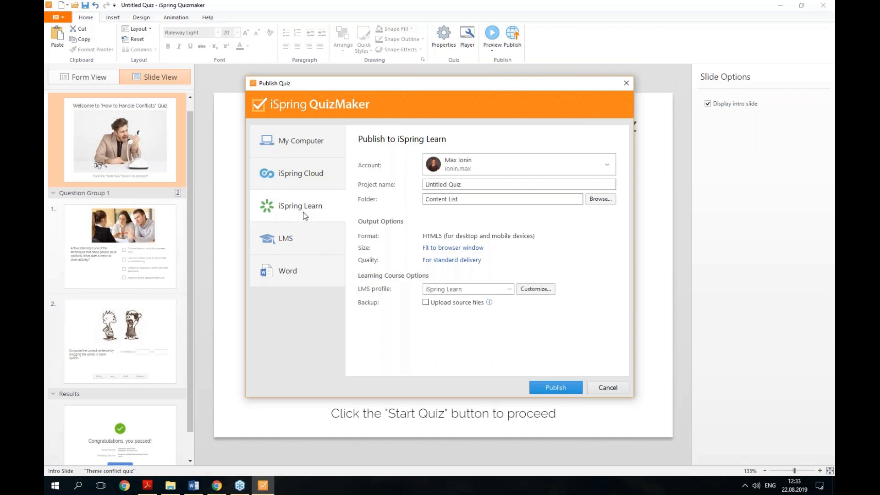
# Publish the quiz for LMS with the SCORM 1.2 profile.
pyautogui.click(301, 241)
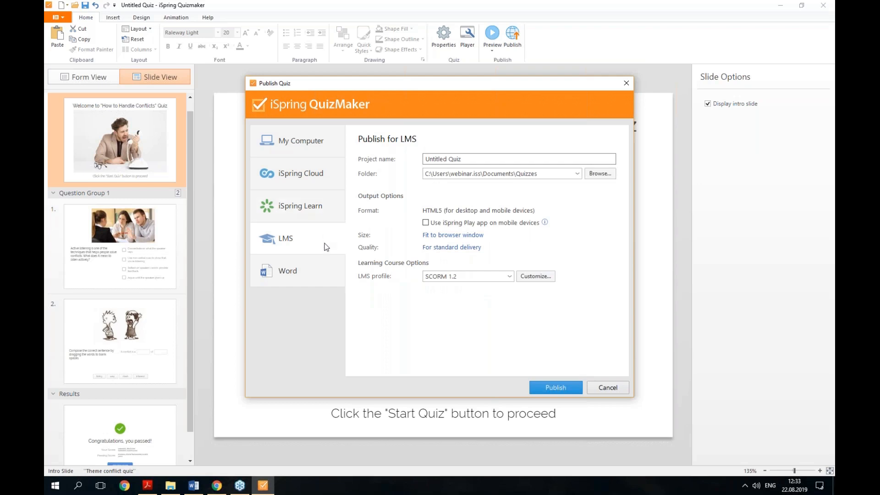
pyautogui.click(479, 280)
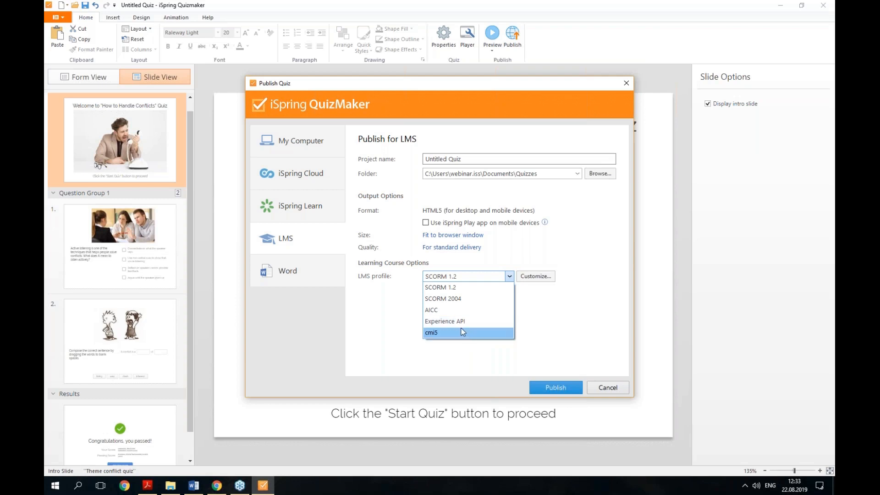
pyautogui.click(468, 277)
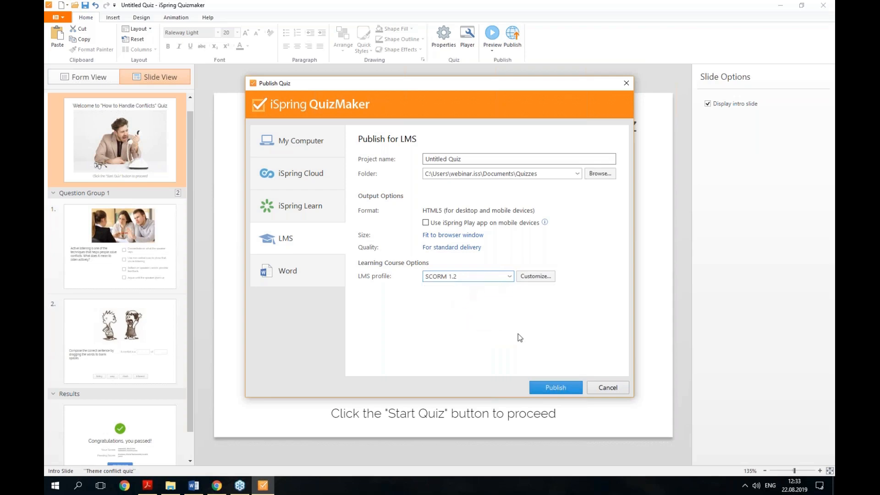
pyautogui.click(573, 388)
pyautogui.click(484, 263)
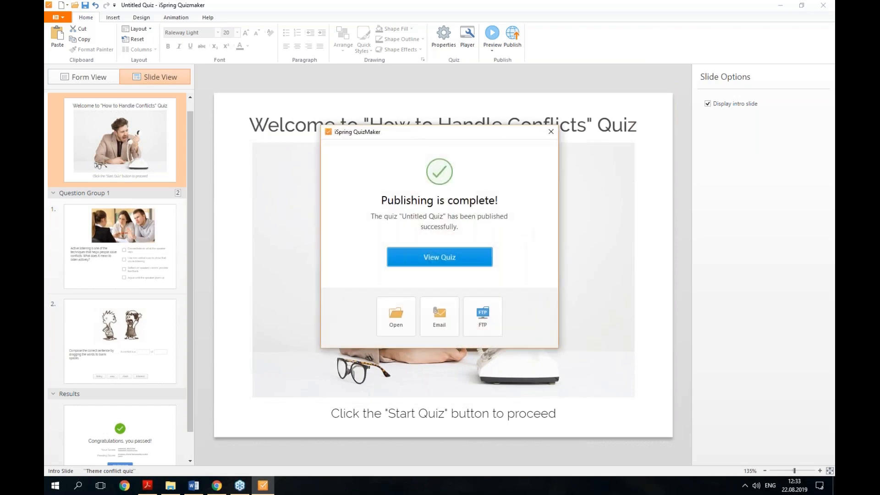
# Open the published output folder, move Untitled Quiz.zip to the Desktop, and close the publishing confirmation.
pyautogui.click(398, 312)
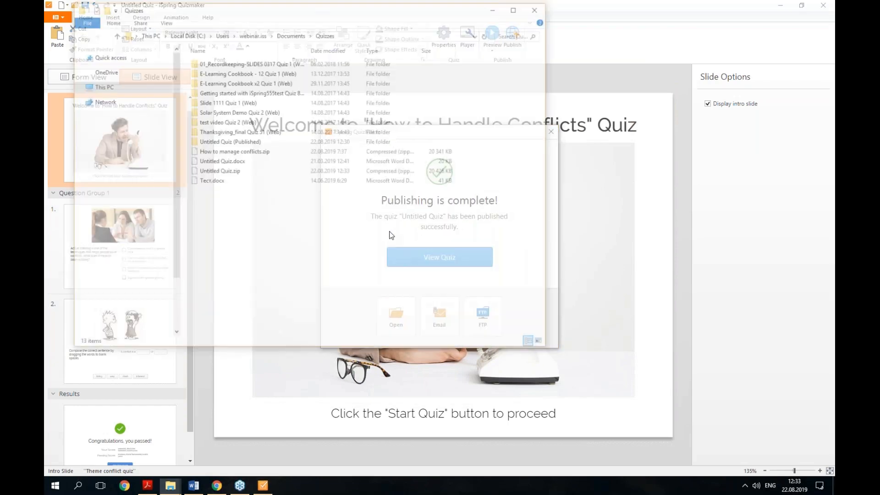
pyautogui.moveTo(237, 173); pyautogui.dragTo(105, 260)
pyautogui.click(105, 260)
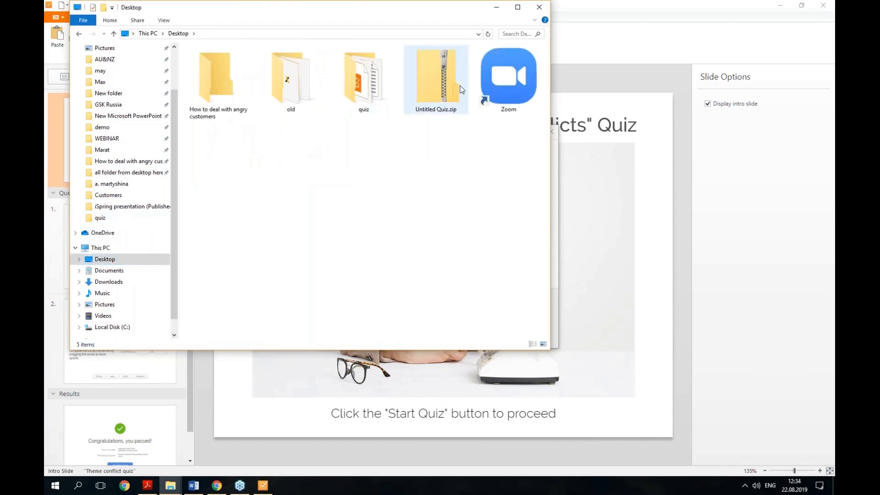
pyautogui.click(450, 75)
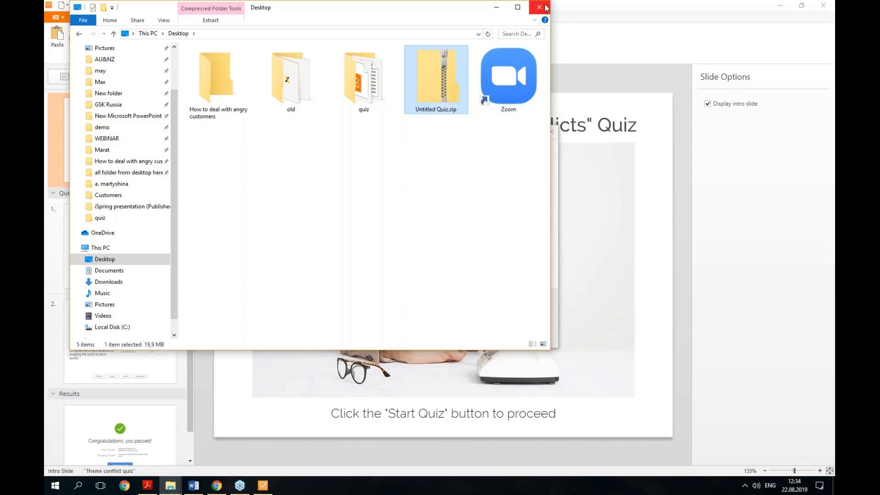
pyautogui.click(496, 7)
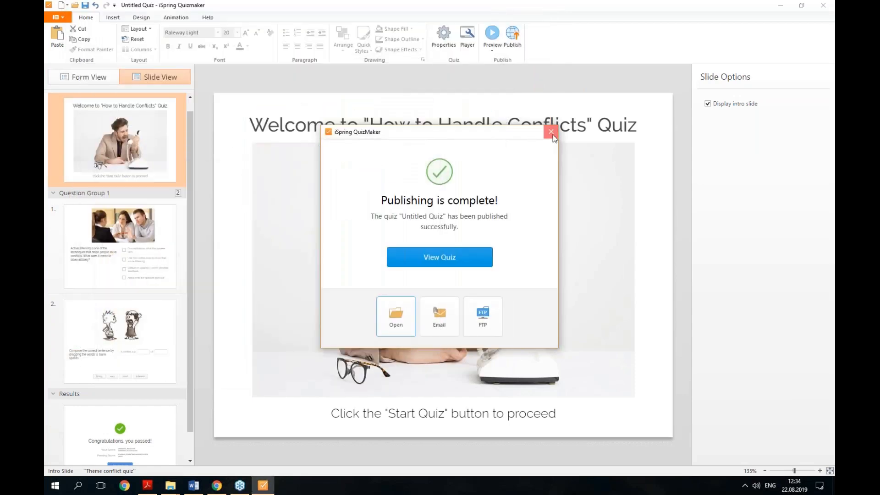
pyautogui.click(550, 132)
# Examine the publishing options for iSpring Cloud, iSpring Learn and My Computer.
pyautogui.click(508, 56)
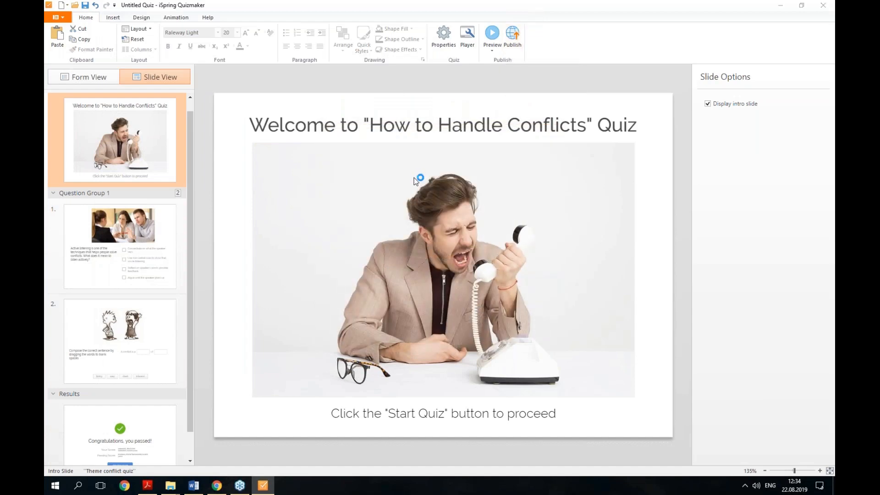
pyautogui.click(309, 146)
pyautogui.click(302, 177)
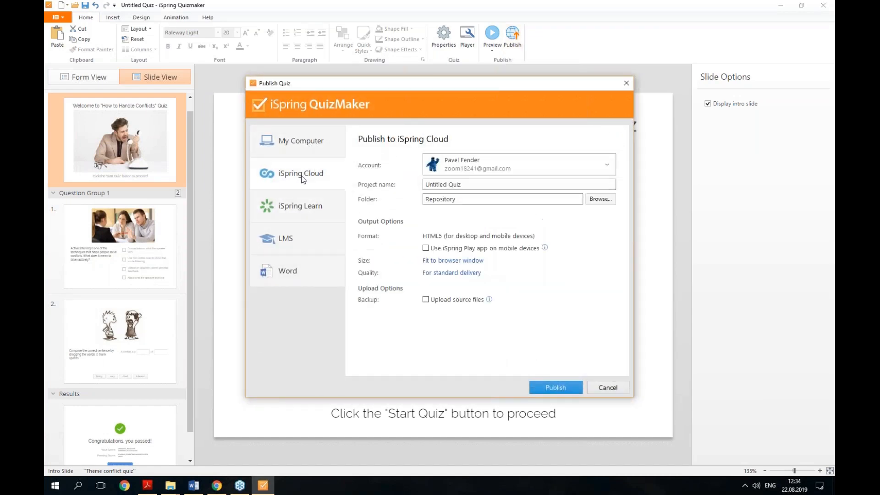
pyautogui.click(303, 205)
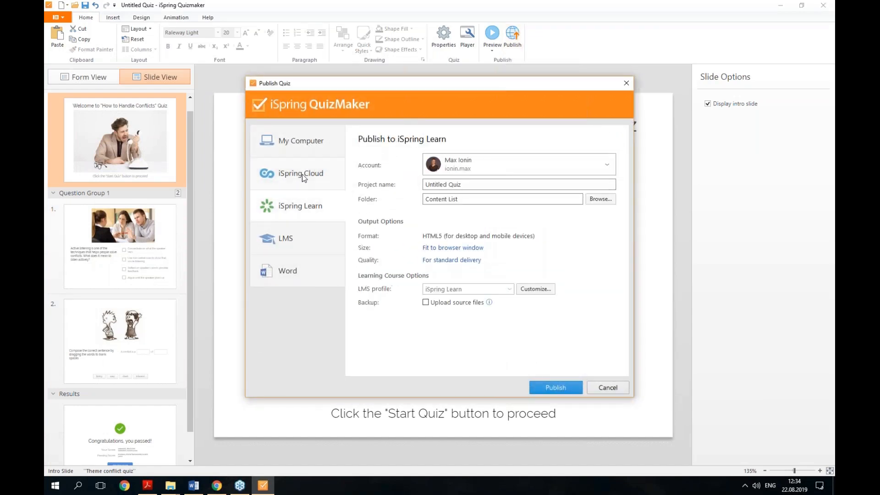
pyautogui.click(301, 146)
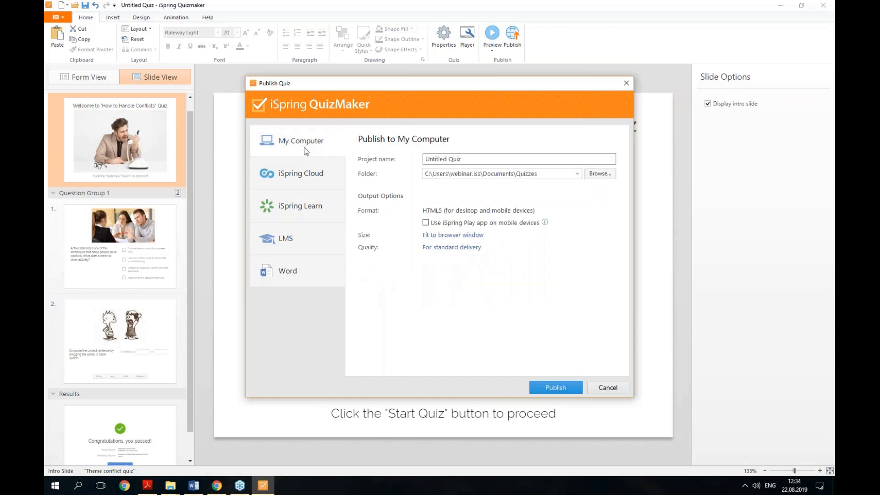
# Configure Word publishing as a paper-based test with 25 versions and close the publishing dialog without publishing.
pyautogui.click(292, 273)
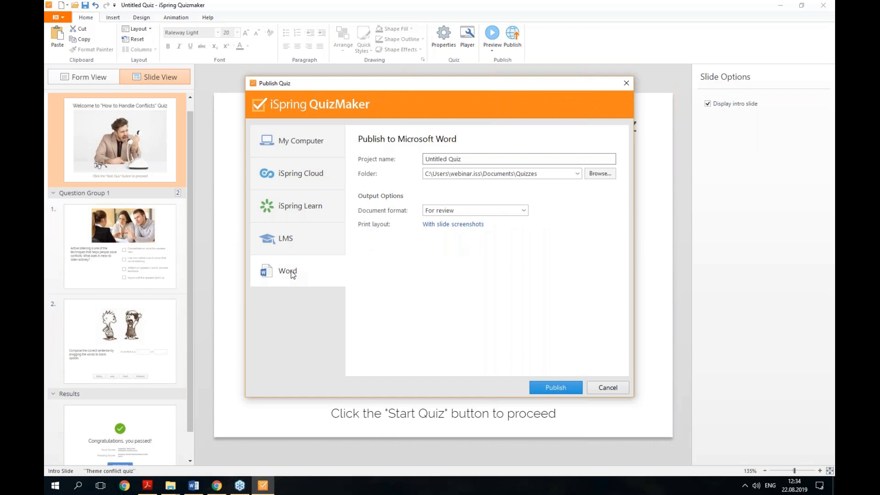
pyautogui.click(455, 210)
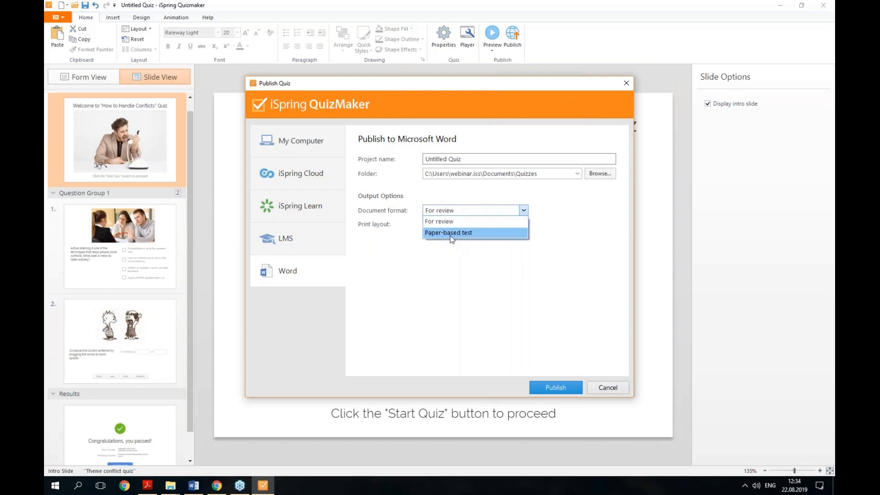
pyautogui.click(450, 233)
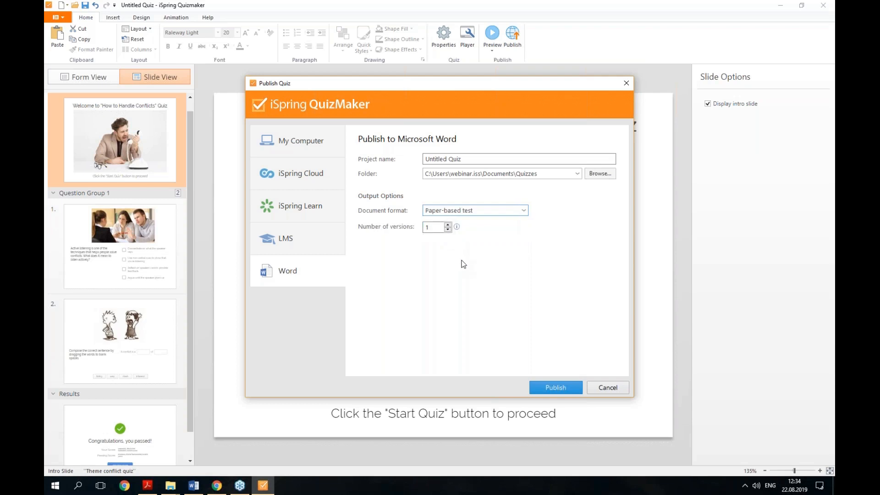
pyautogui.doubleClick(426, 227)
pyautogui.write('25')
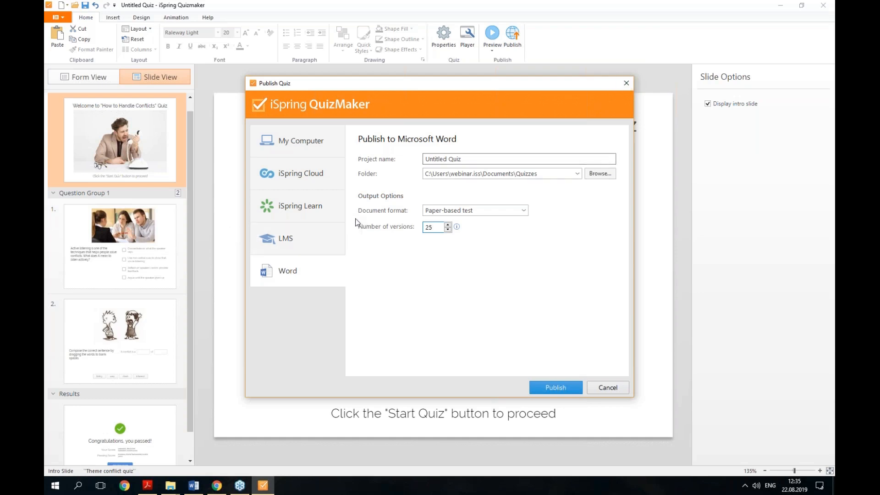
pyautogui.click(626, 84)
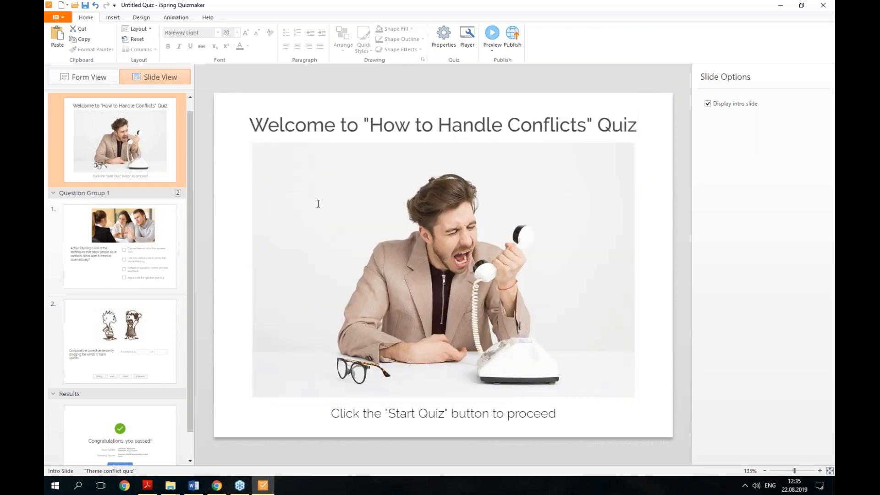
# Switch to Gmail in Chrome and examine the Conflict quiz results email, including the scores, answers and feedback for each question.
pyautogui.click(218, 487)
pyautogui.click(60, 8)
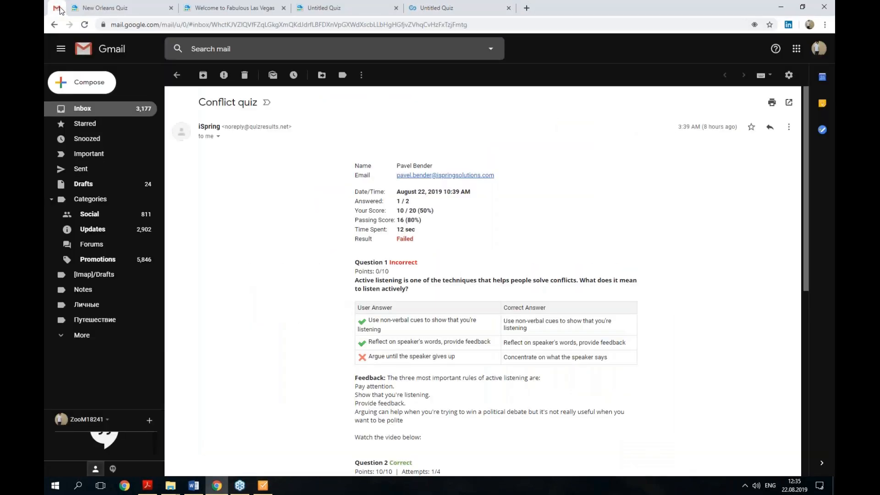
pyautogui.scroll(-1, 544, 215)
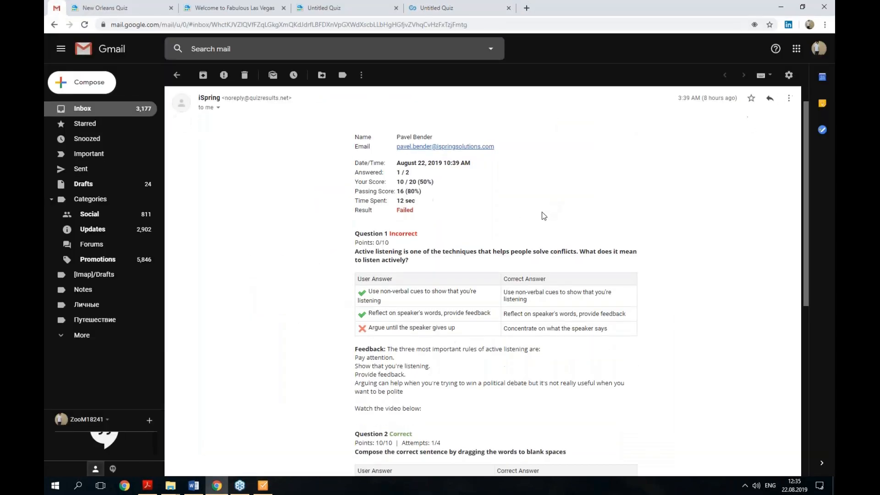
pyautogui.scroll(-1, 544, 216)
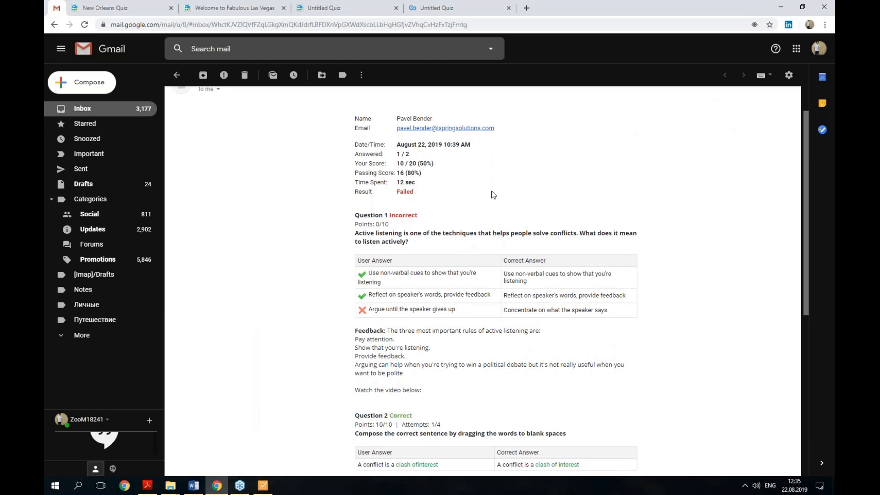
pyautogui.scroll(1, 523, 211)
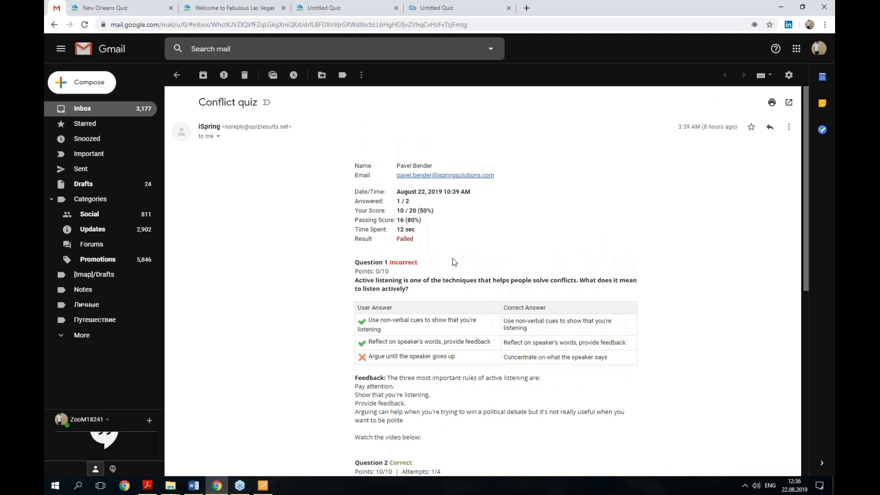
pyautogui.scroll(-1, 365, 222)
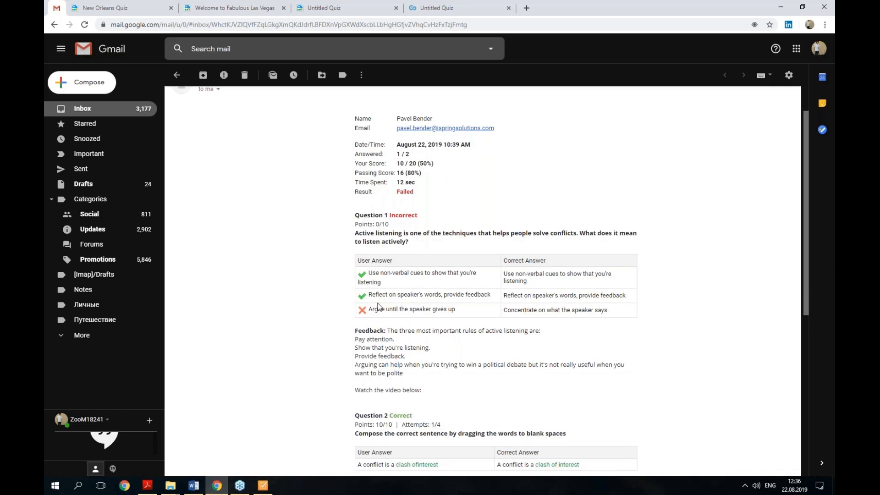
pyautogui.scroll(-4, 392, 285)
pyautogui.scroll(5, 482, 275)
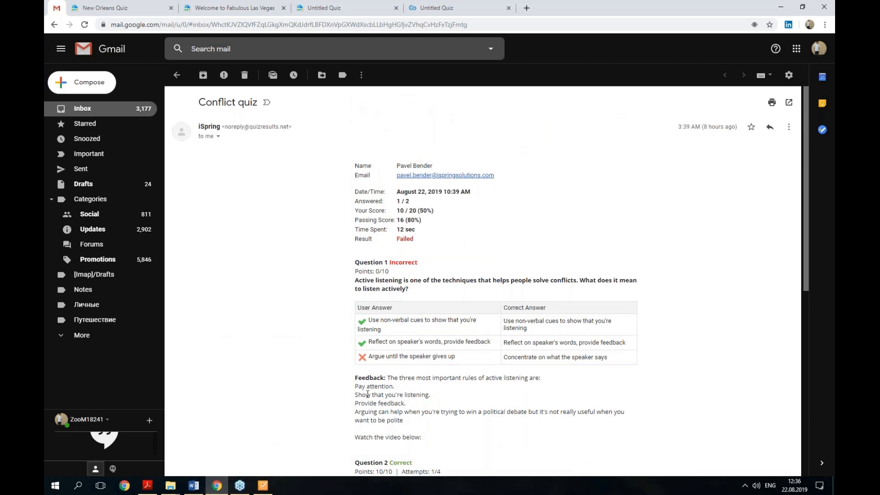
# Switch back to iSpring Quizmaker and select the welcome title on the intro slide.
pyautogui.click(262, 486)
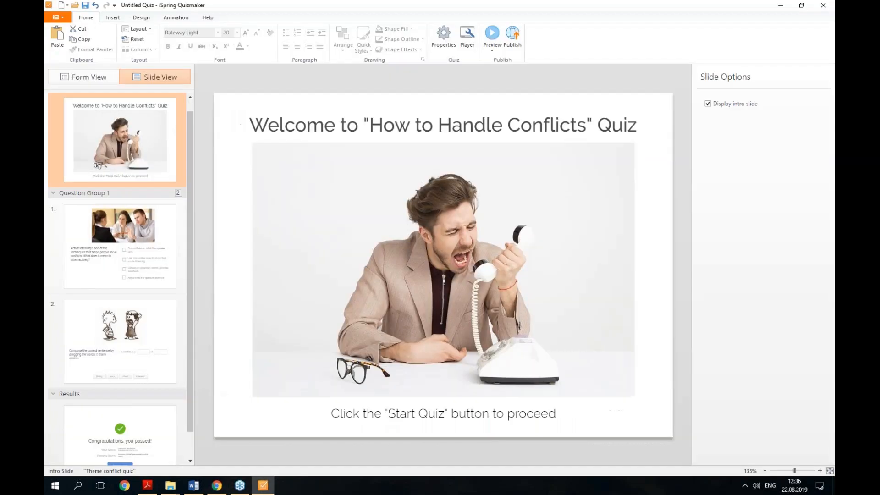
pyautogui.click(266, 122)
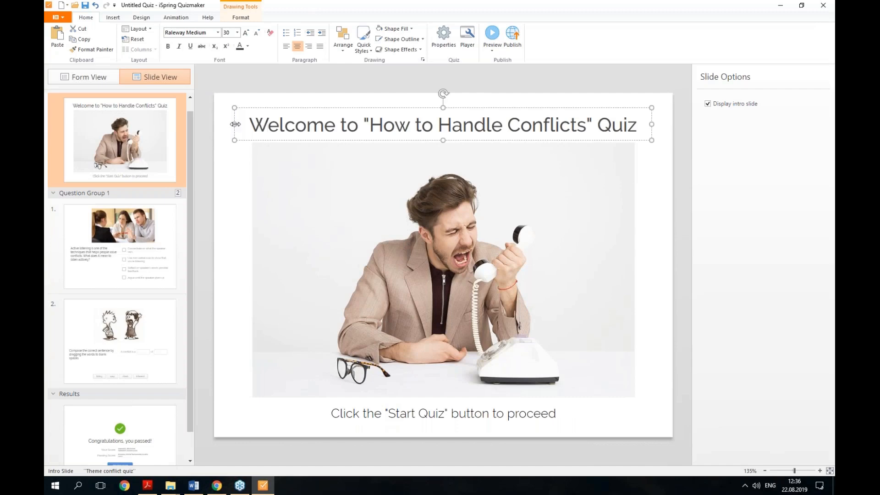